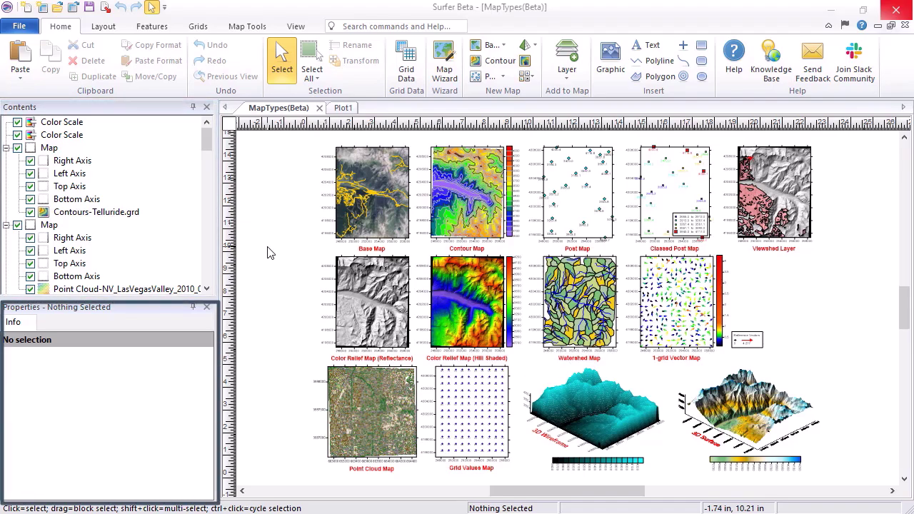
Leave the MapTypes(Beta) example and show the blank Plot1 document.
{"action": "left_click", "coordinate": [336, 107]}
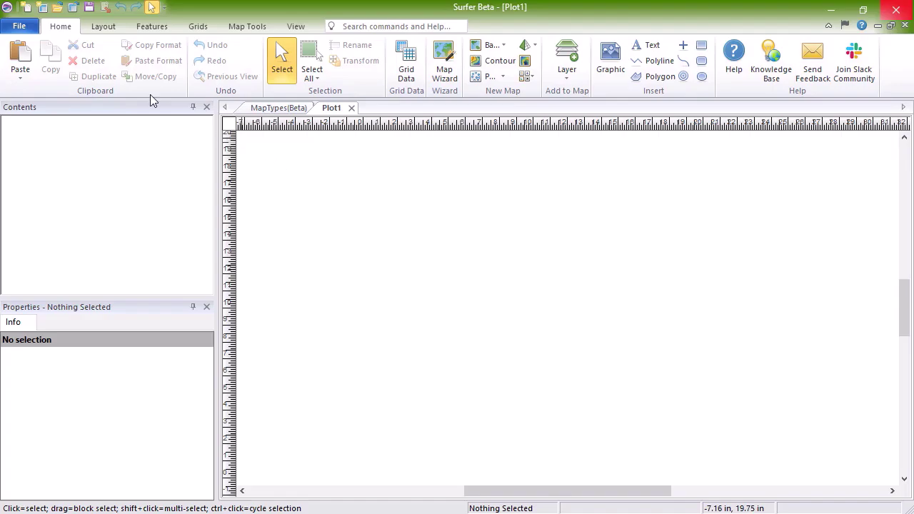
Open the Base map dropdown in the Home tab's New Map group.
{"action": "left_click", "coordinate": [59, 30]}
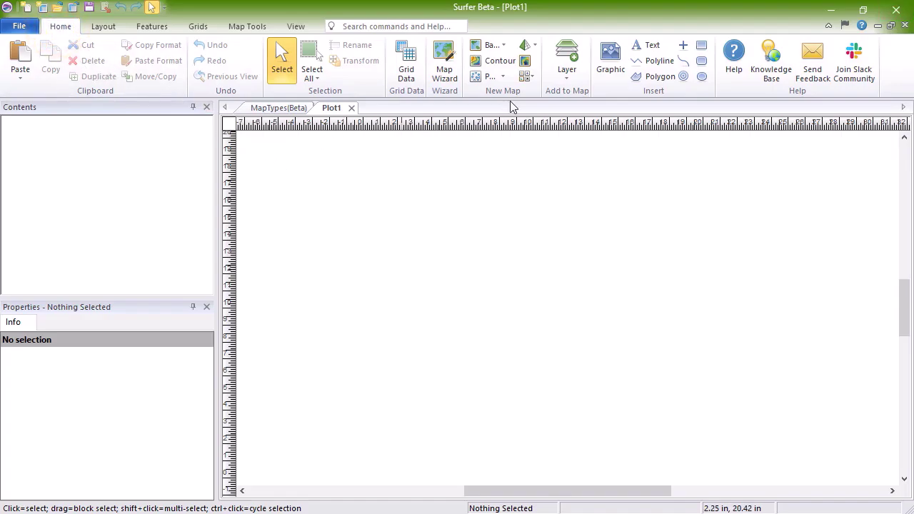
{"action": "left_click", "coordinate": [504, 46]}
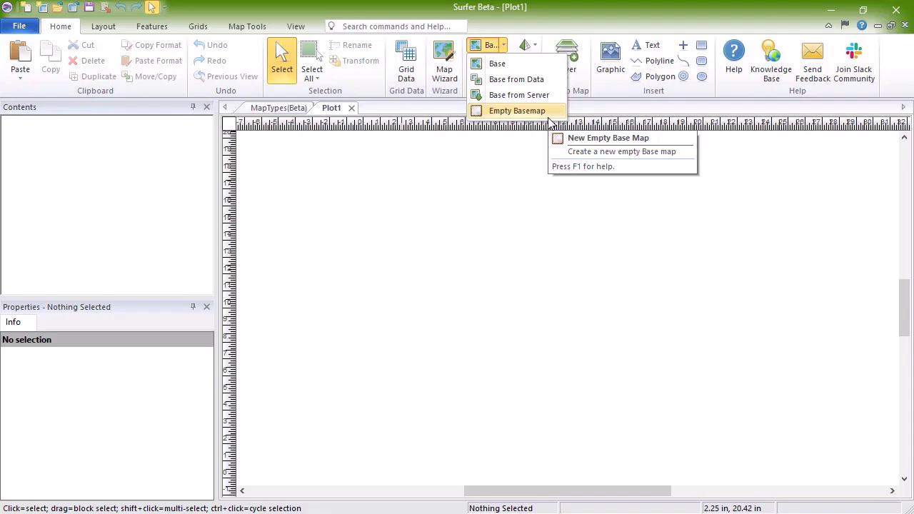
Import Tahoe_UTM.png as a base map and move it to the page's top-left corner.
{"action": "left_click", "coordinate": [549, 62]}
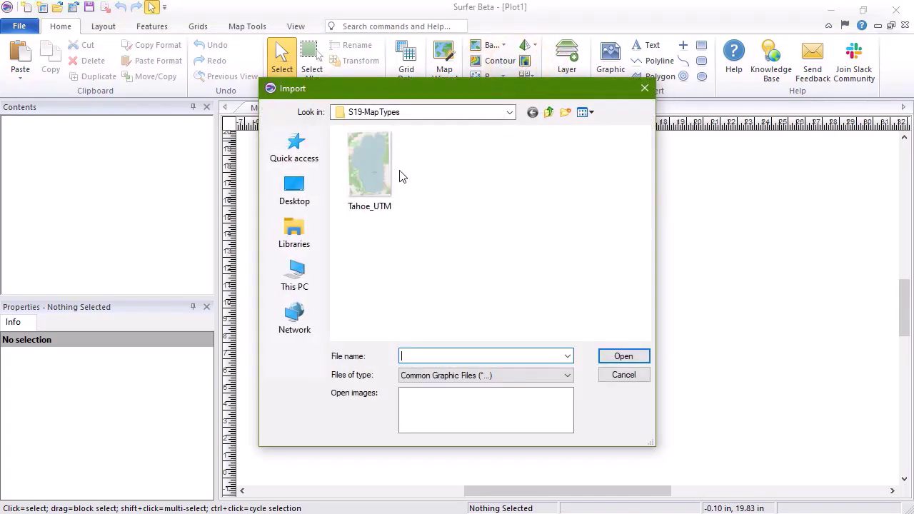
{"action": "left_click", "coordinate": [376, 171]}
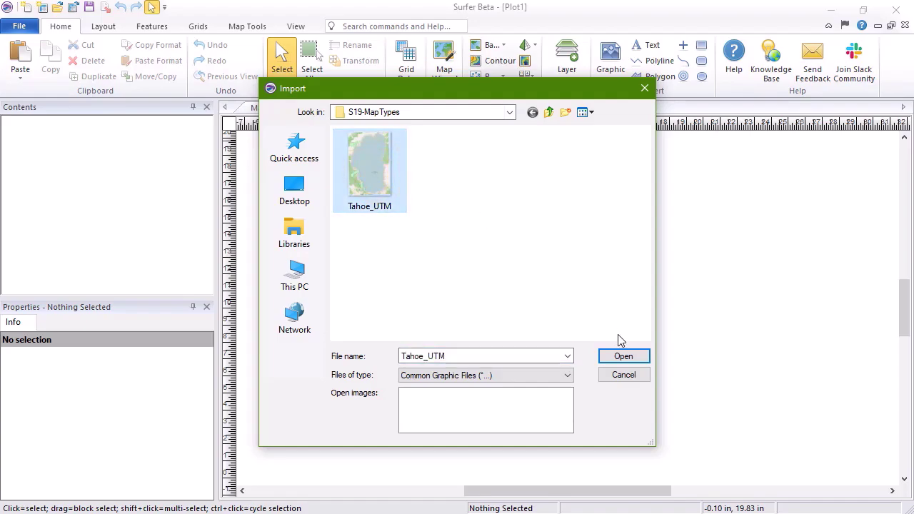
{"action": "left_click", "coordinate": [630, 357]}
{"action": "left_click", "coordinate": [576, 321]}
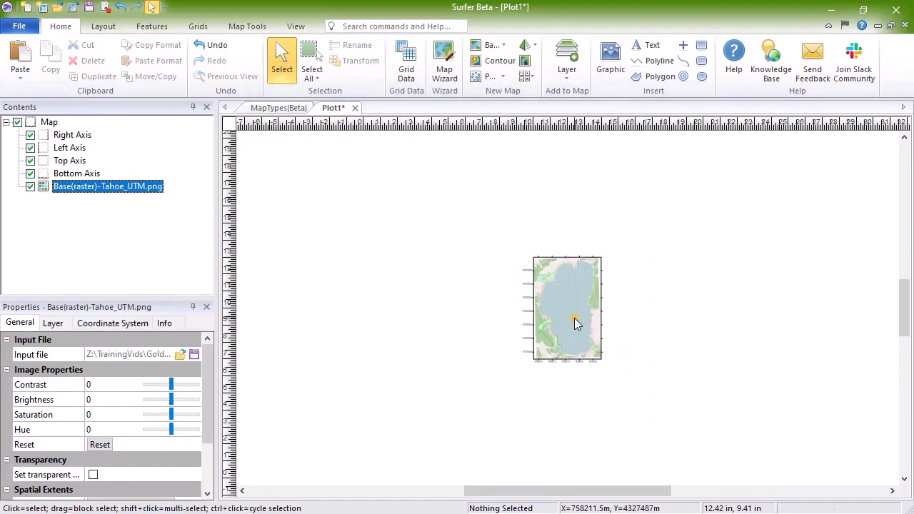
{"action": "left_click_drag", "start_coordinate": [576, 321], "coordinate": [338, 199]}
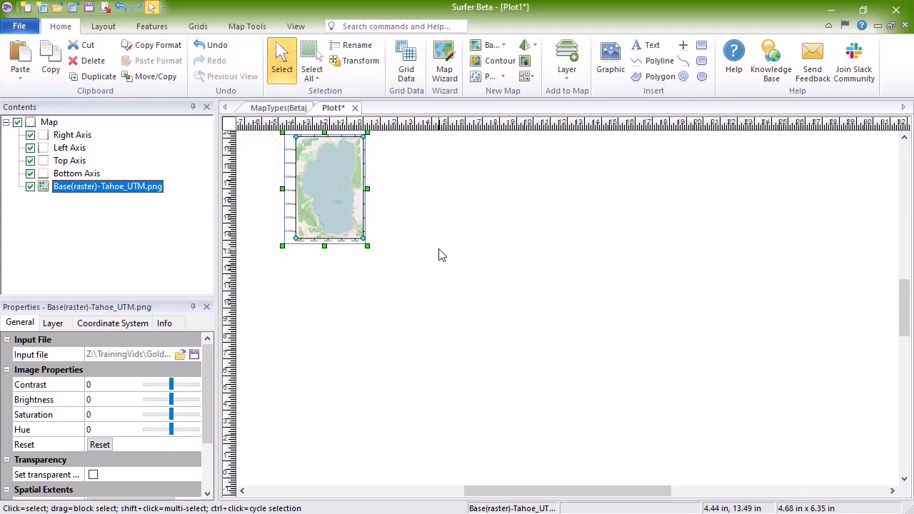
In Map Wizard, pick the project file Points.dat and tick Post and Classed Post.
{"action": "left_click", "coordinate": [62, 32]}
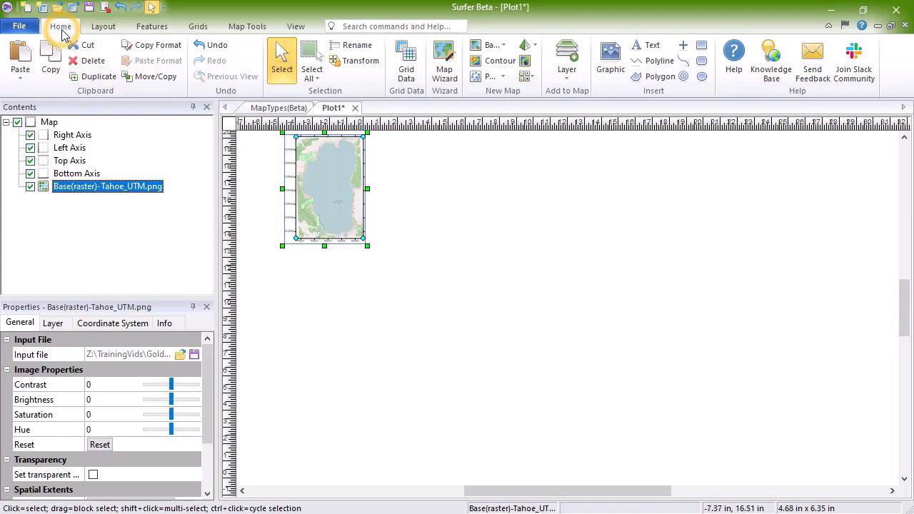
{"action": "left_click", "coordinate": [455, 74]}
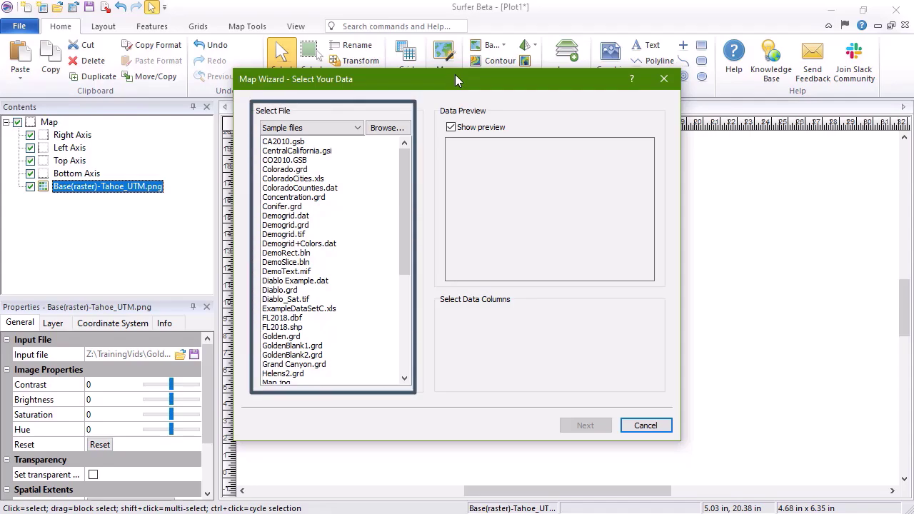
{"action": "left_click", "coordinate": [357, 129]}
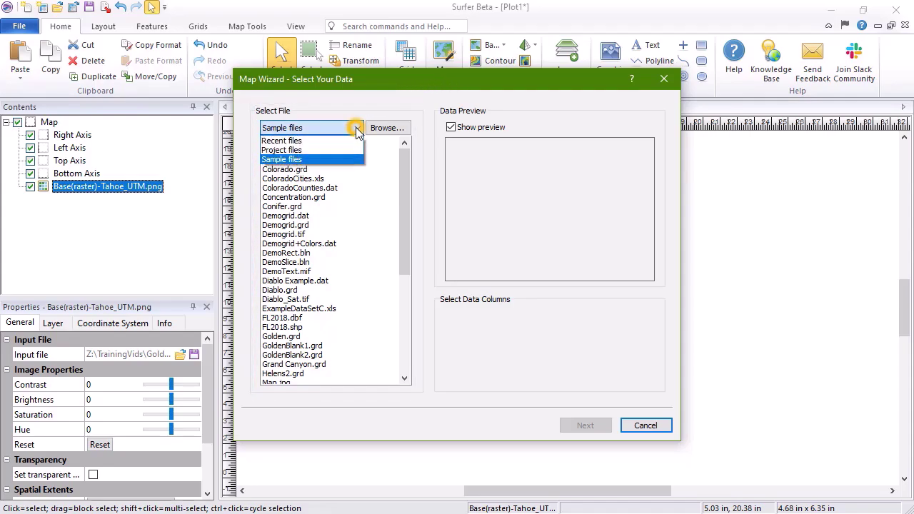
{"action": "left_click", "coordinate": [349, 150]}
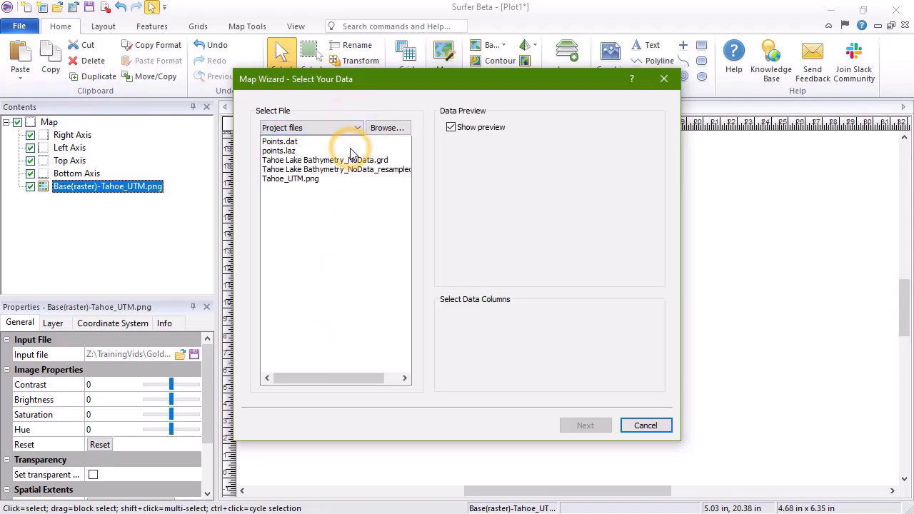
{"action": "left_click", "coordinate": [287, 142]}
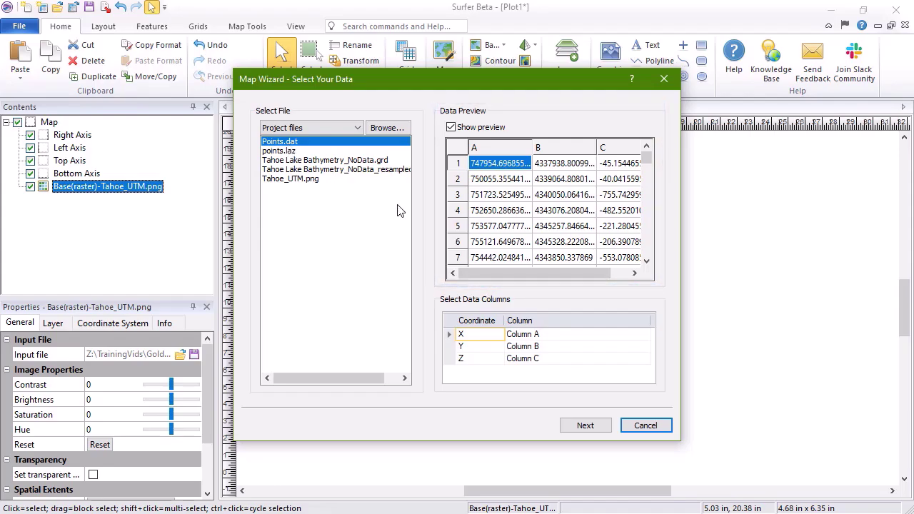
{"action": "left_click", "coordinate": [607, 429]}
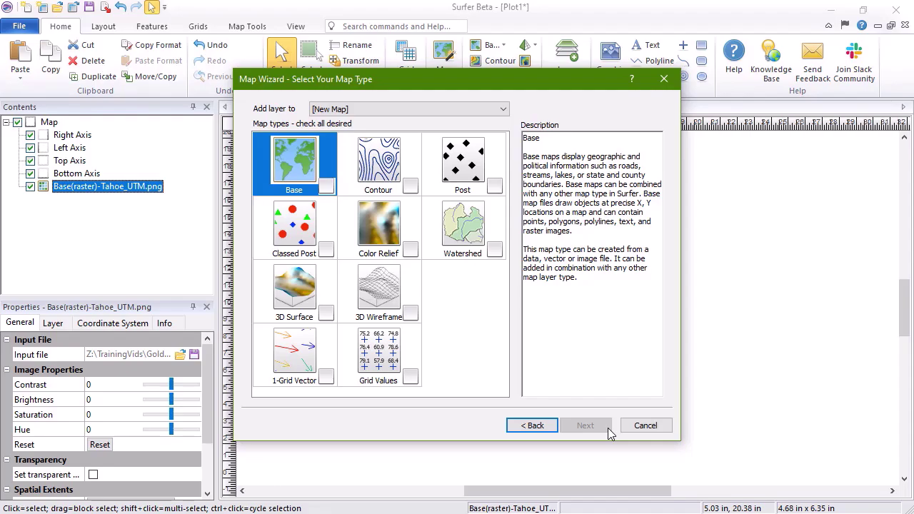
{"action": "left_click", "coordinate": [495, 186]}
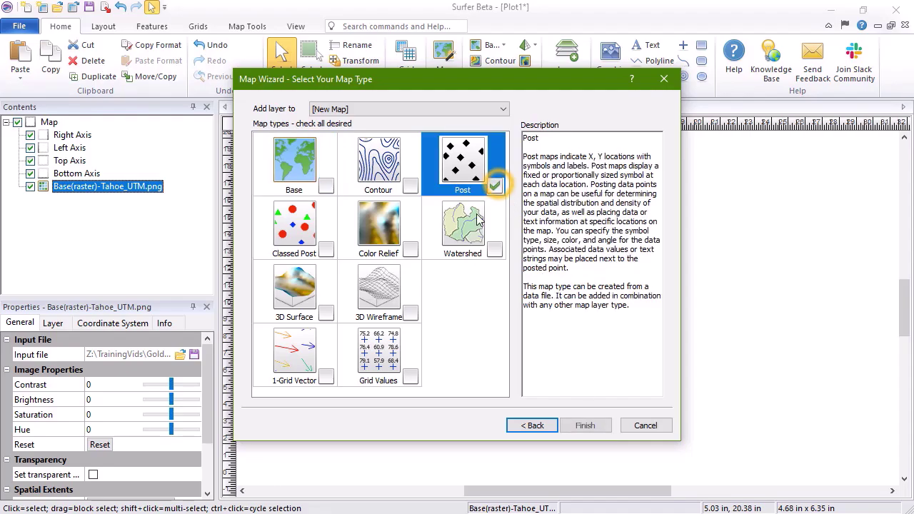
{"action": "left_click", "coordinate": [326, 250]}
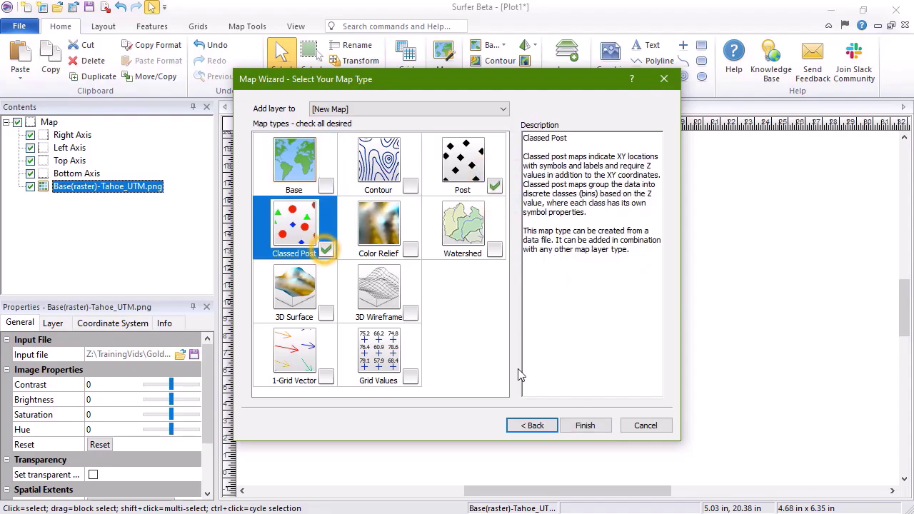
Create the Points.dat map and break its Classed Post layer into a separate map.
{"action": "left_click", "coordinate": [586, 426]}
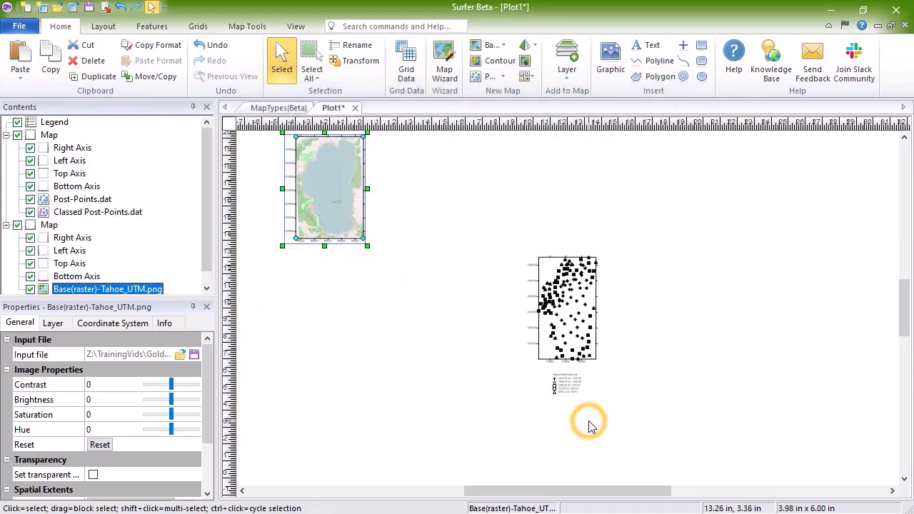
{"action": "left_click", "coordinate": [50, 212]}
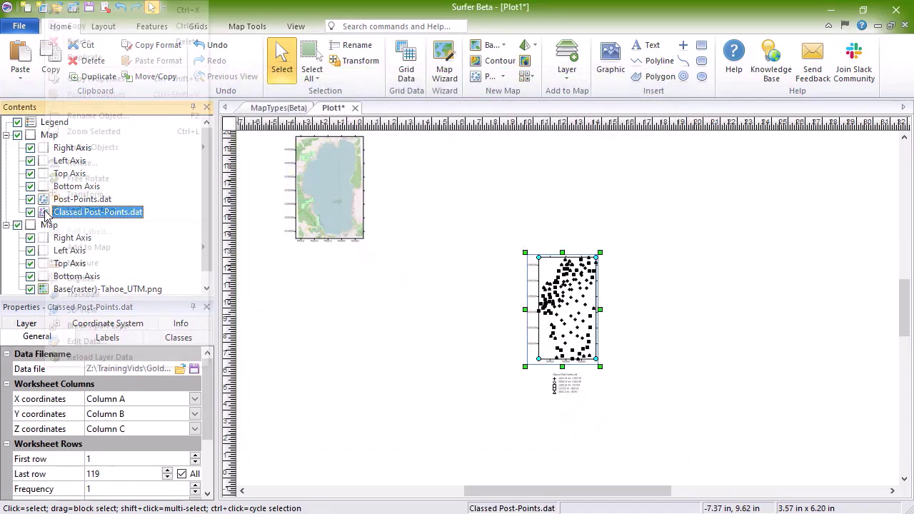
{"action": "right_click", "coordinate": [50, 212]}
{"action": "left_click", "coordinate": [155, 324]}
Arrange the Classed Post map, its legend and the Post map beside the Tahoe map.
{"action": "left_click_drag", "start_coordinate": [575, 330], "coordinate": [416, 210]}
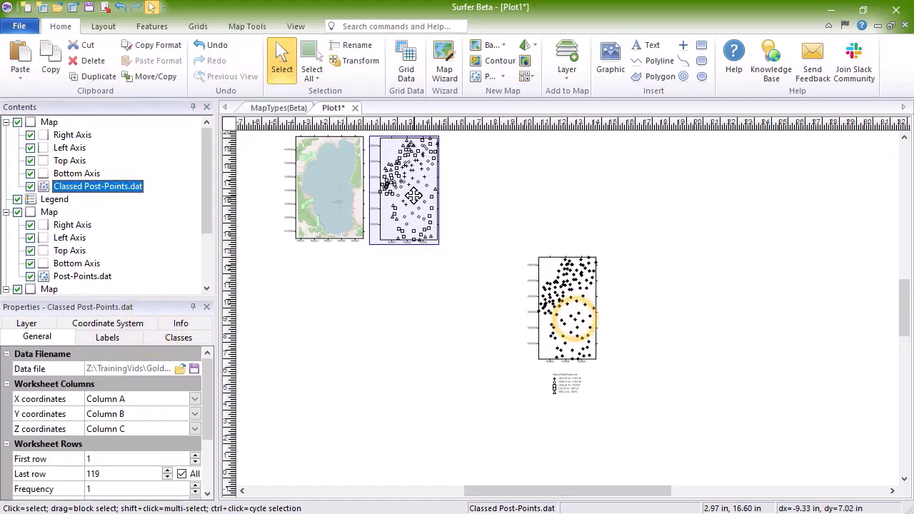
{"action": "left_click_drag", "start_coordinate": [573, 383], "coordinate": [464, 186]}
{"action": "left_click_drag", "start_coordinate": [579, 342], "coordinate": [529, 222]}
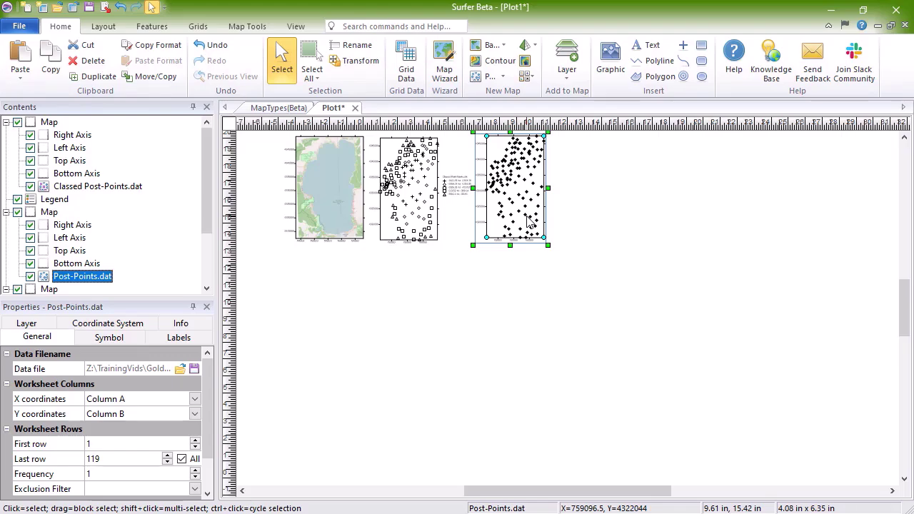
Add a Specialty Point Cloud map from points.laz, accepting the Import Points defaults.
{"action": "left_click", "coordinate": [51, 30]}
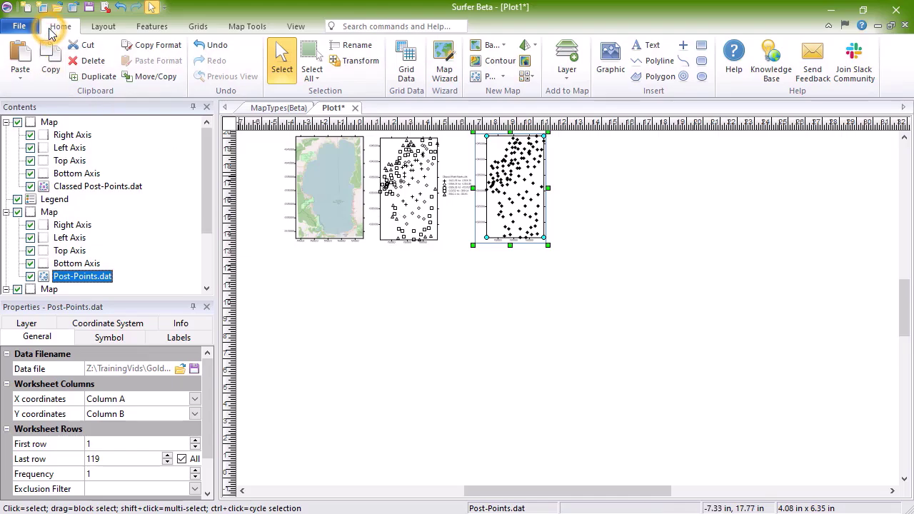
{"action": "left_click", "coordinate": [527, 76]}
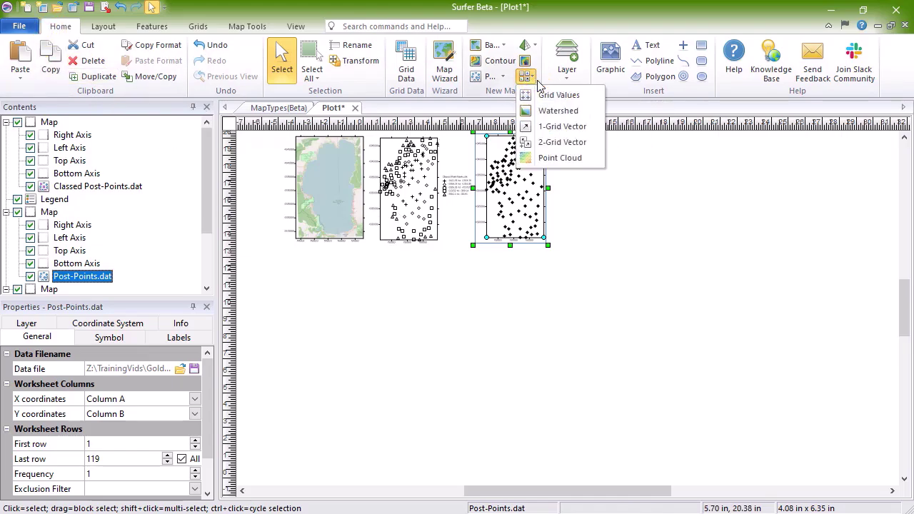
{"action": "left_click", "coordinate": [587, 158]}
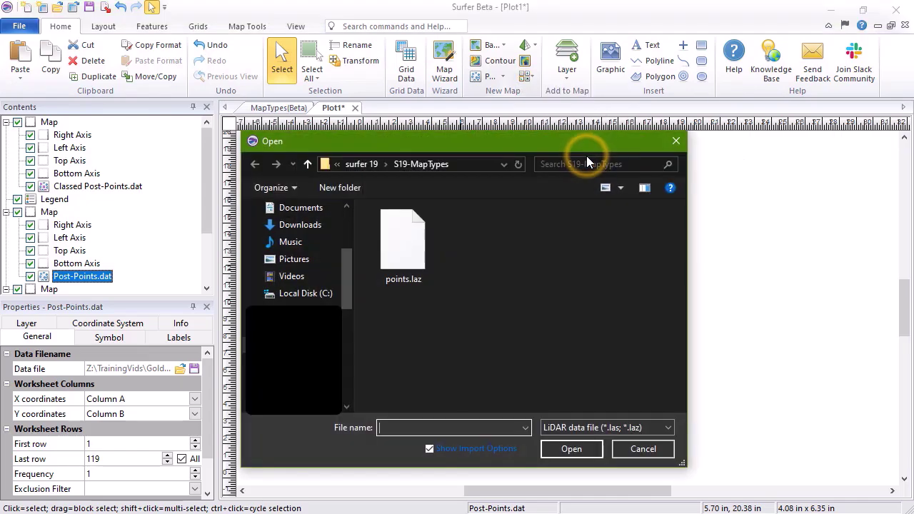
{"action": "left_click", "coordinate": [399, 269]}
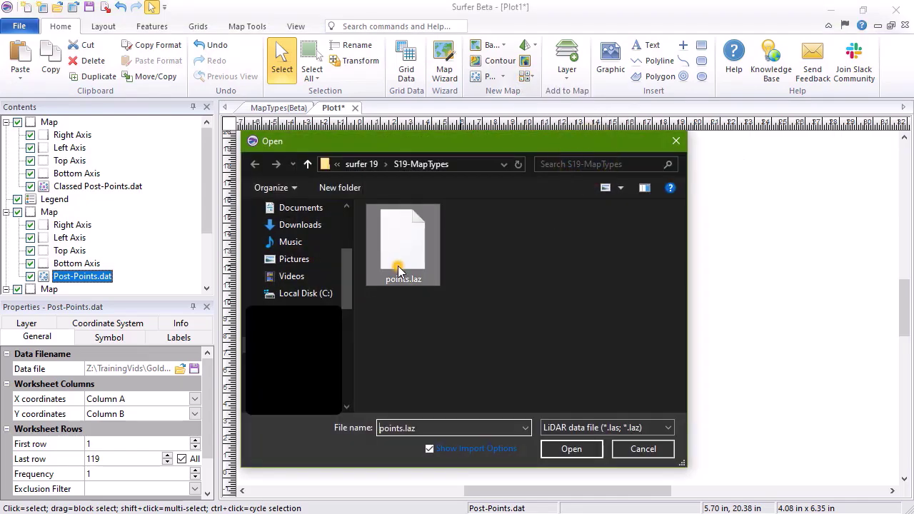
{"action": "left_click", "coordinate": [578, 448]}
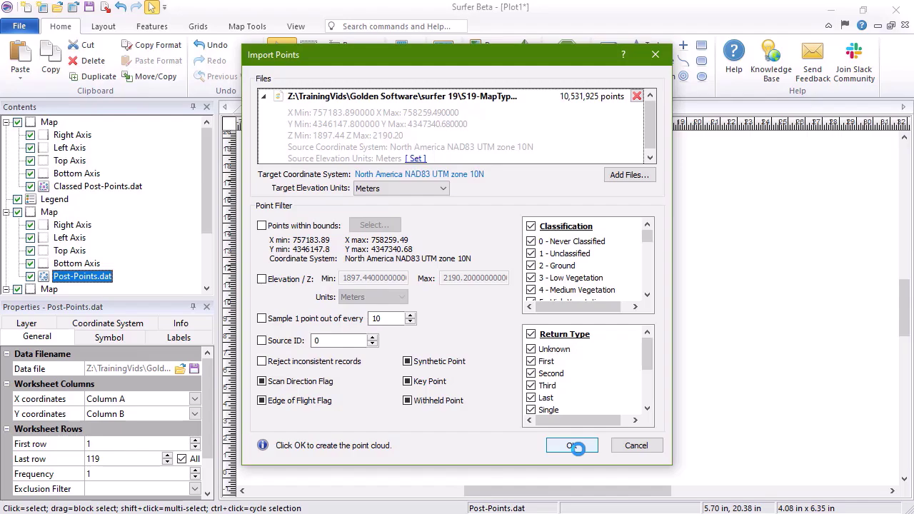
{"action": "left_click", "coordinate": [574, 446]}
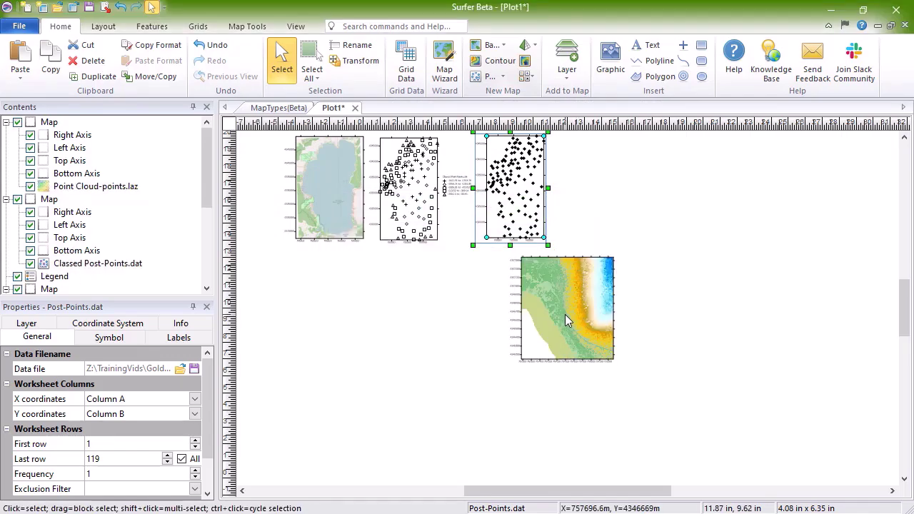
{"action": "left_click_drag", "start_coordinate": [571, 311], "coordinate": [610, 189]}
{"action": "left_click", "coordinate": [696, 203]}
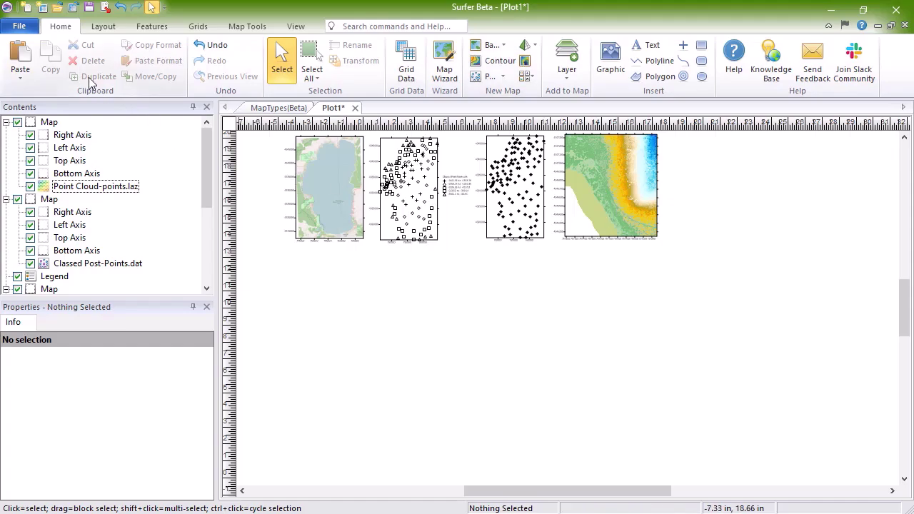
{"action": "left_click", "coordinate": [55, 28]}
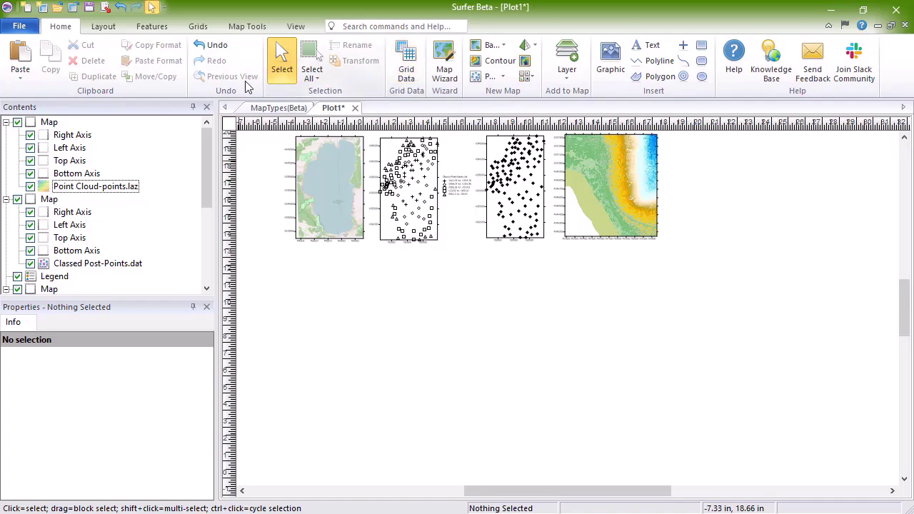
In Map Wizard, choose the project grid Tahoe Lake Bathymetry_NoData.grd as the data file.
{"action": "left_click", "coordinate": [61, 27]}
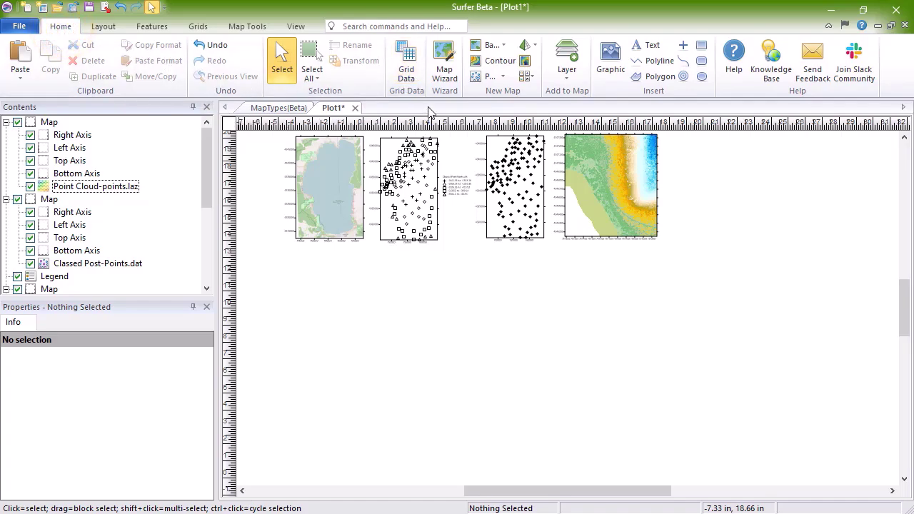
{"action": "left_click", "coordinate": [454, 82]}
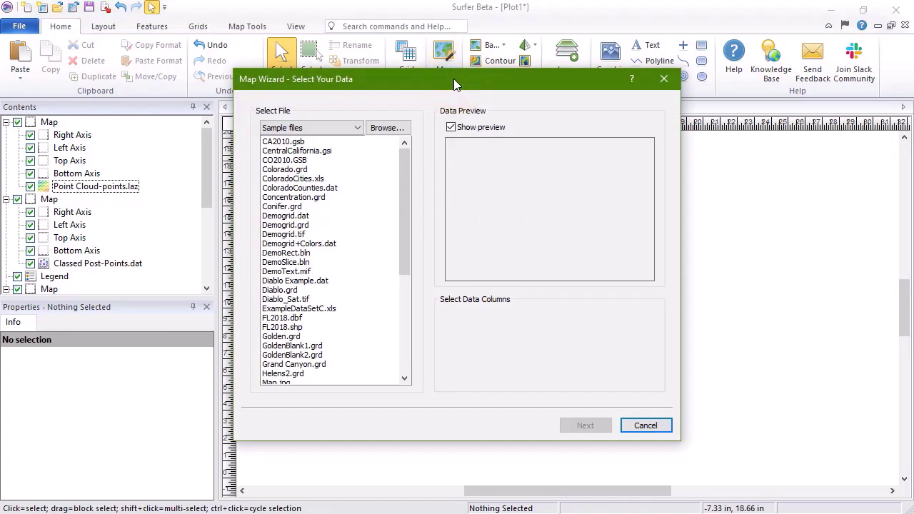
{"action": "left_click", "coordinate": [359, 127]}
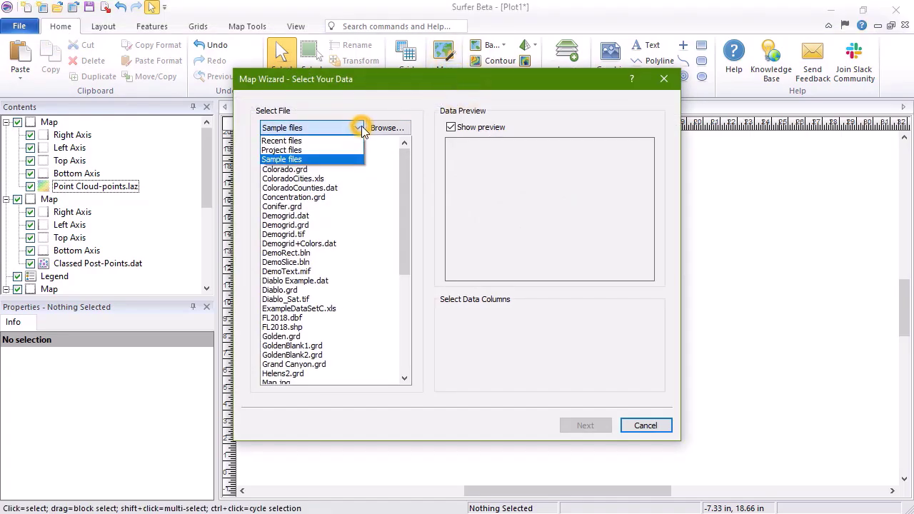
{"action": "left_click", "coordinate": [347, 150]}
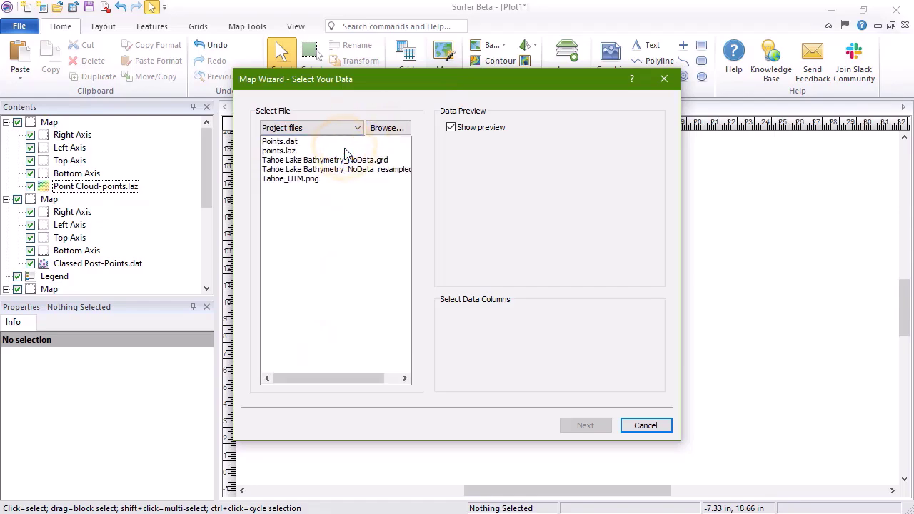
{"action": "left_click", "coordinate": [347, 160]}
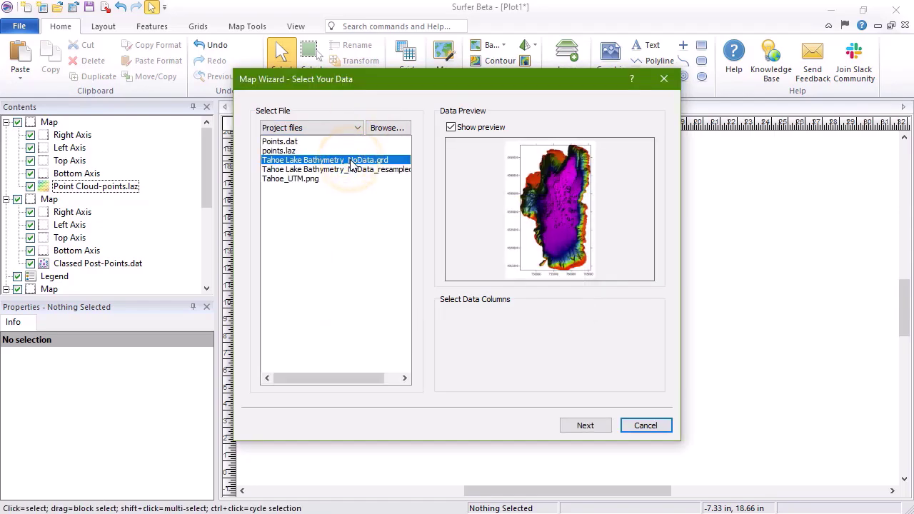
{"action": "left_click", "coordinate": [586, 426]}
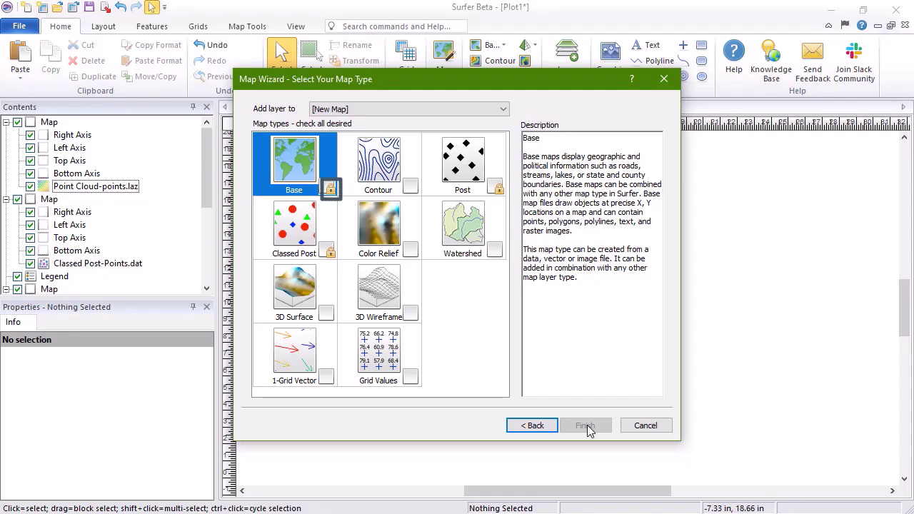
Tick Contour, Color Relief, Watershed, 1-Grid Vector and Grid Values, and create the map.
{"action": "left_click", "coordinate": [411, 186]}
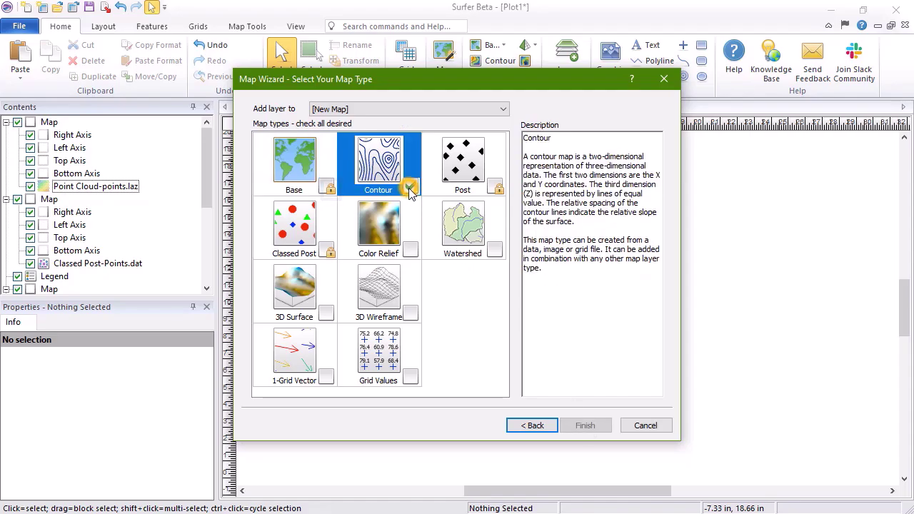
{"action": "left_click", "coordinate": [410, 249]}
{"action": "left_click", "coordinate": [494, 249]}
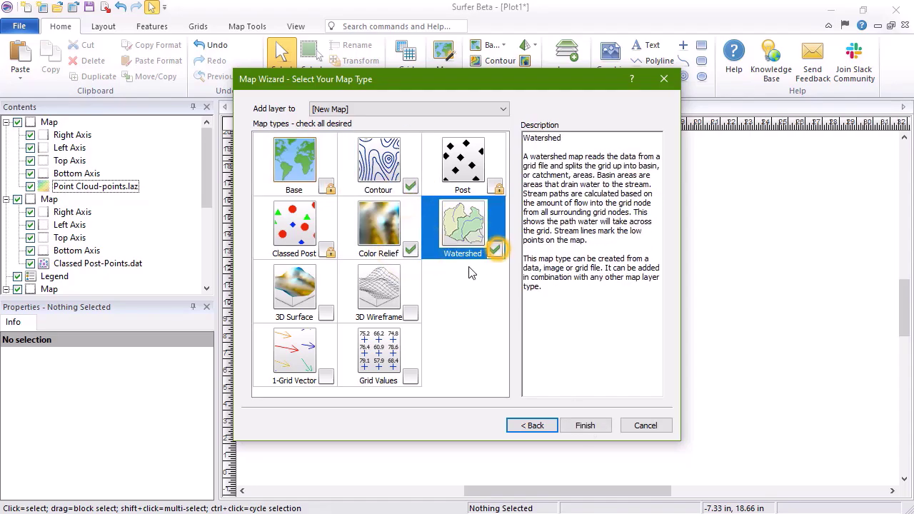
{"action": "left_click", "coordinate": [328, 378]}
{"action": "left_click", "coordinate": [410, 377]}
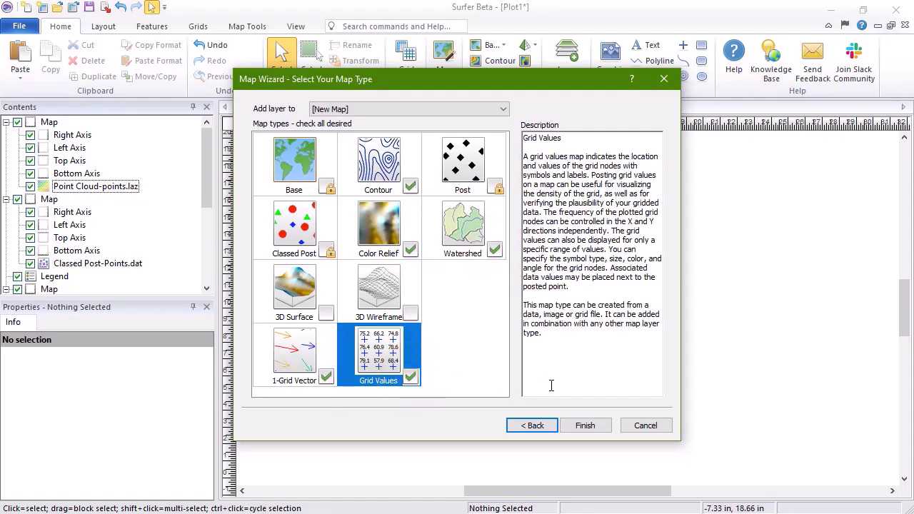
{"action": "left_click", "coordinate": [586, 424]}
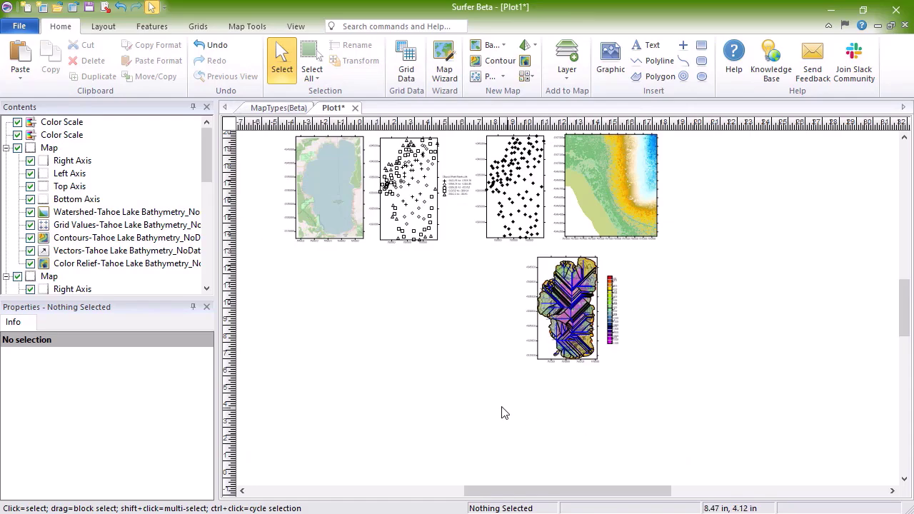
Move the combined bathymetry map to the lower left and break out its Contours layer.
{"action": "left_click_drag", "start_coordinate": [499, 404], "coordinate": [666, 254]}
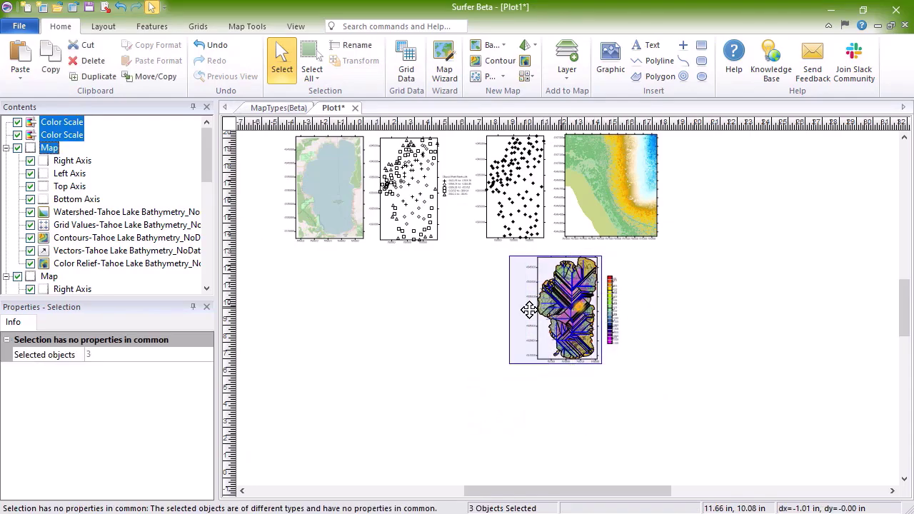
{"action": "left_click_drag", "start_coordinate": [531, 310], "coordinate": [337, 426]}
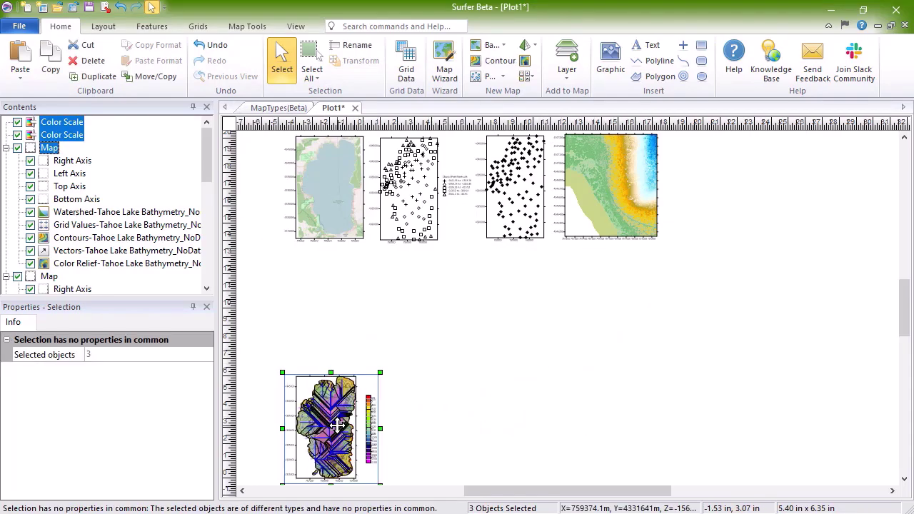
{"action": "left_click", "coordinate": [78, 238]}
{"action": "right_click", "coordinate": [78, 237]}
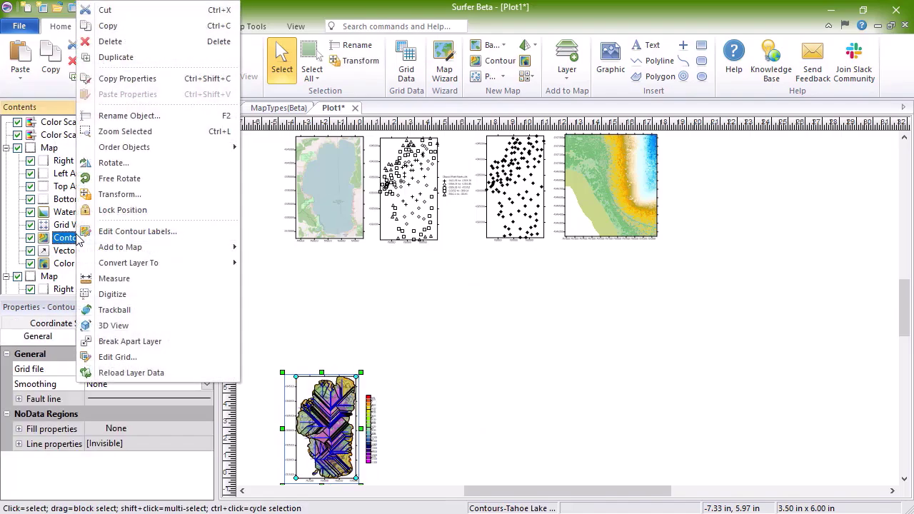
{"action": "left_click", "coordinate": [171, 342]}
Place the contour map and its color scale in the left column, zooming in to check it.
{"action": "left_click_drag", "start_coordinate": [568, 309], "coordinate": [334, 306]}
{"action": "left_click_drag", "start_coordinate": [374, 437], "coordinate": [375, 304]}
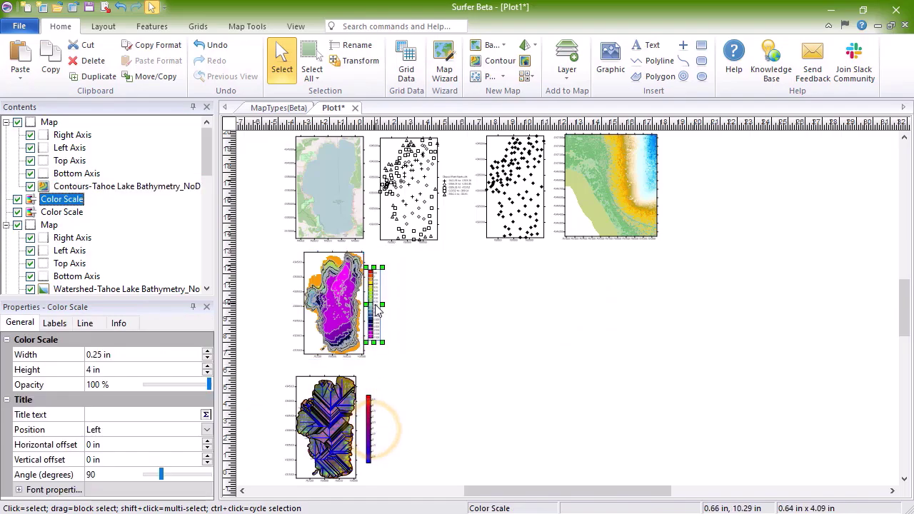
{"action": "left_click", "coordinate": [339, 322]}
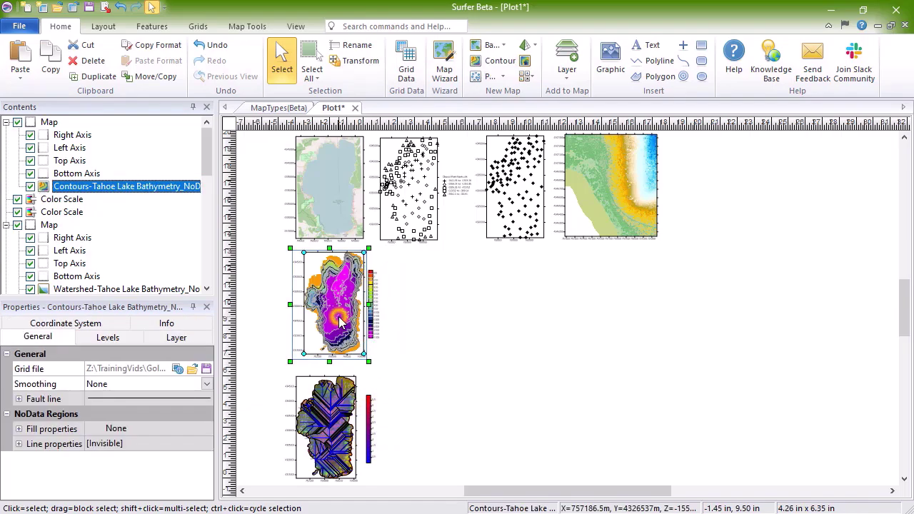
{"action": "key", "text": "ctrl+l"}
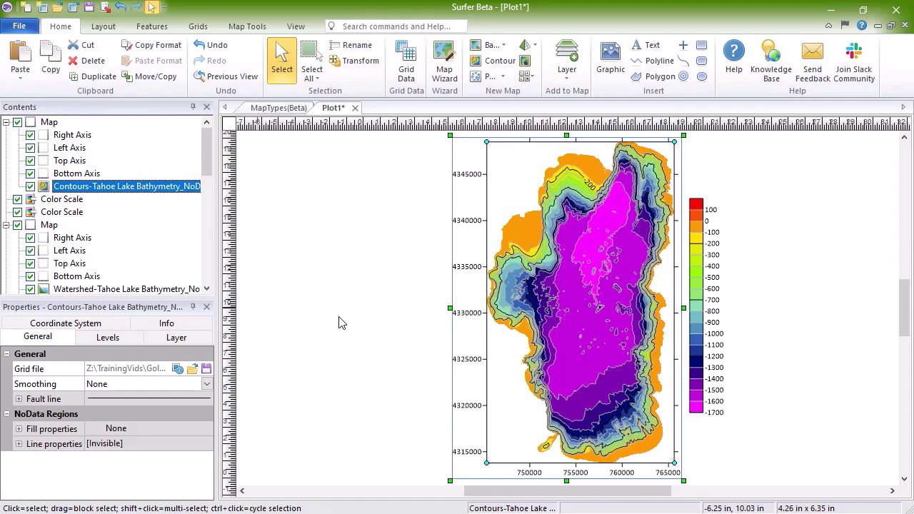
{"action": "key", "text": "ctrl+d"}
Break out the Color Relief layer and place its map beside the contour map.
{"action": "left_click_drag", "start_coordinate": [206, 147], "coordinate": [205, 169]}
{"action": "right_click", "coordinate": [48, 225]}
{"action": "left_click", "coordinate": [173, 327]}
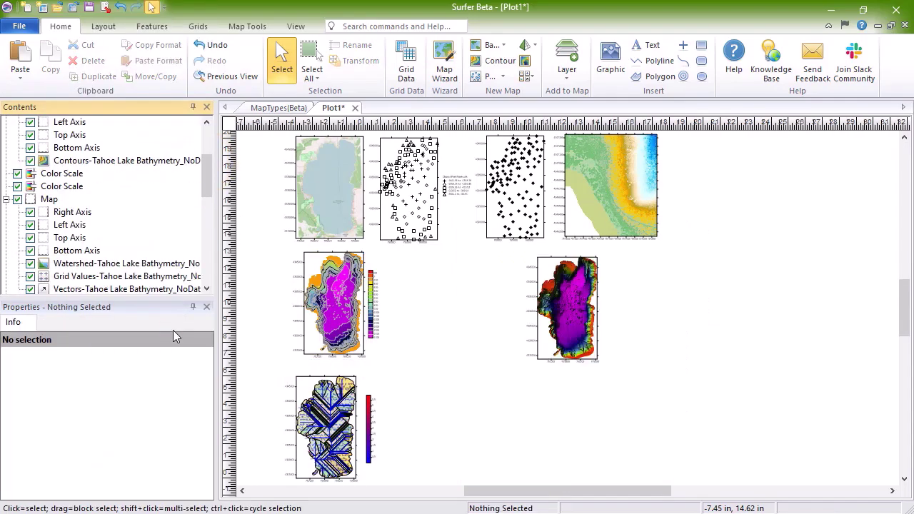
{"action": "left_click_drag", "start_coordinate": [560, 308], "coordinate": [407, 309]}
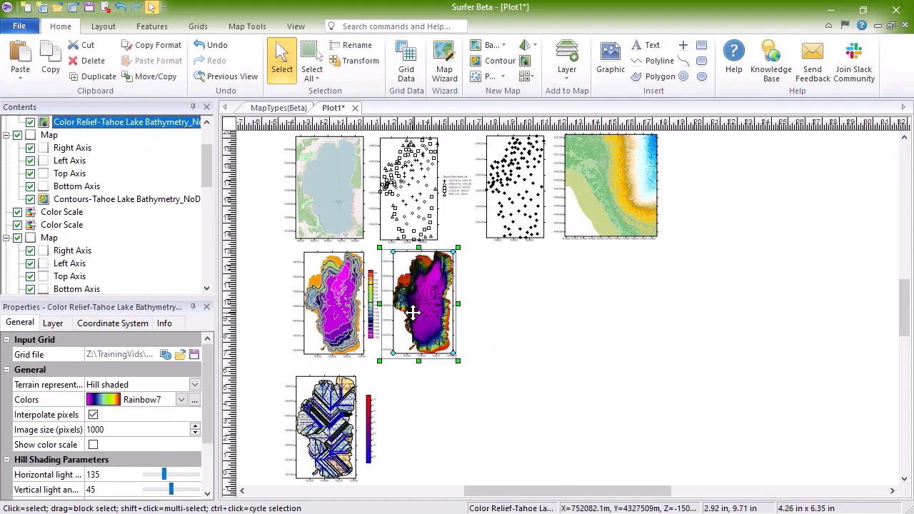
{"action": "key", "text": "ctrl+l"}
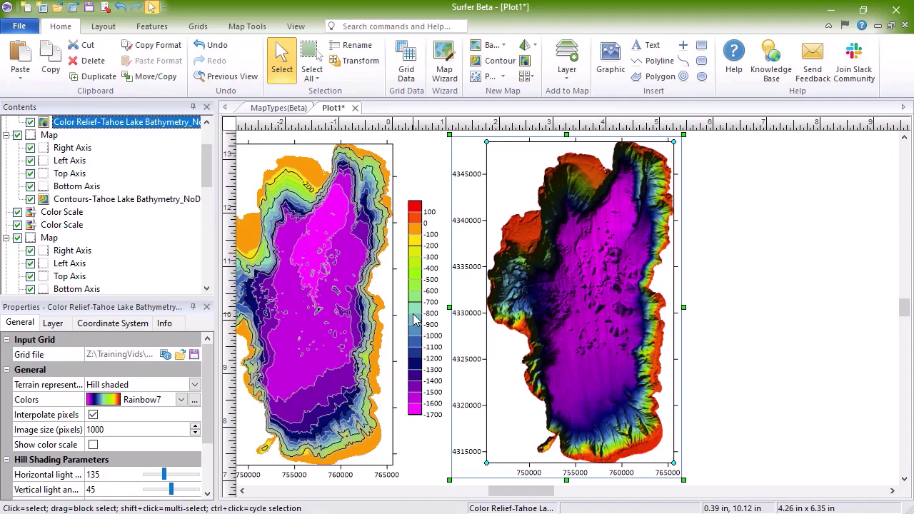
Duplicate the color relief map and set the copy's terrain representation to Reflectance.
{"action": "scroll", "coordinate": [416, 320], "scroll_direction": "down", "scroll_amount": 3}
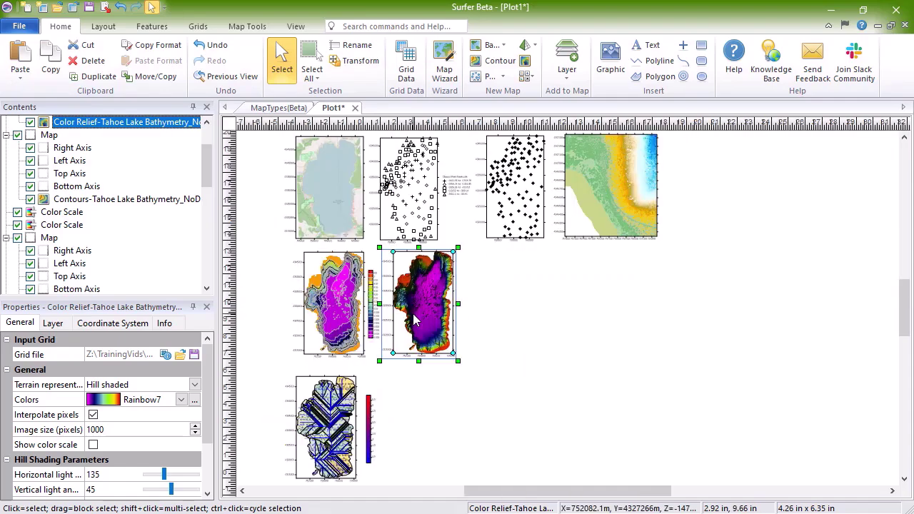
{"action": "left_click", "coordinate": [429, 319]}
{"action": "left_click_drag", "start_coordinate": [428, 319], "coordinate": [505, 306]}
{"action": "scroll", "coordinate": [506, 307], "scroll_direction": "up", "scroll_amount": 3}
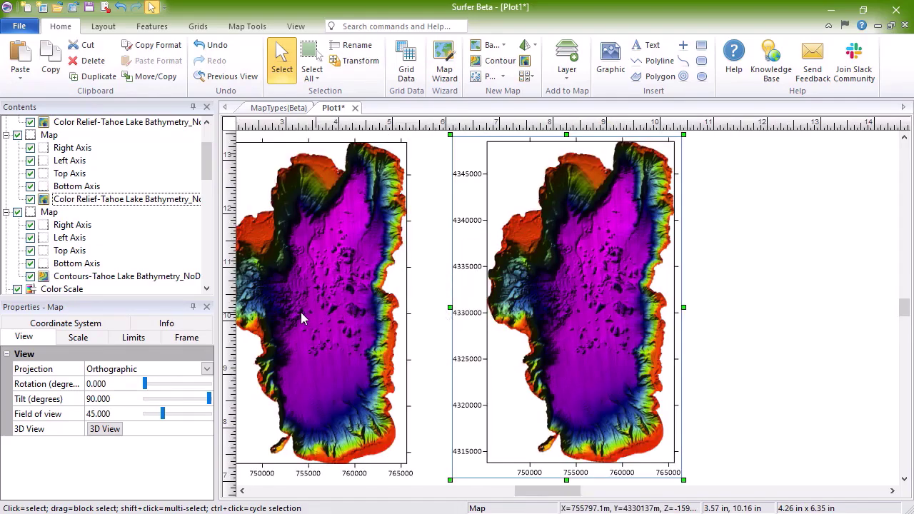
{"action": "left_click", "coordinate": [44, 201]}
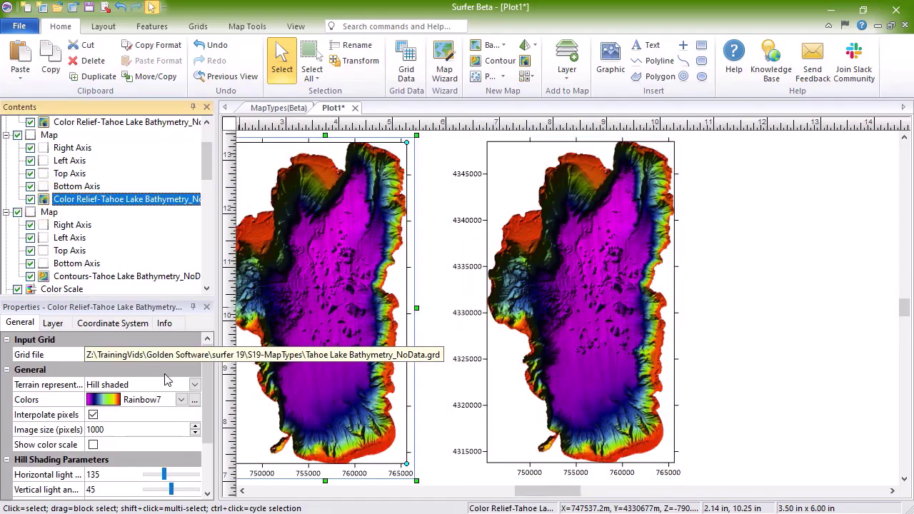
{"action": "left_click", "coordinate": [194, 385]}
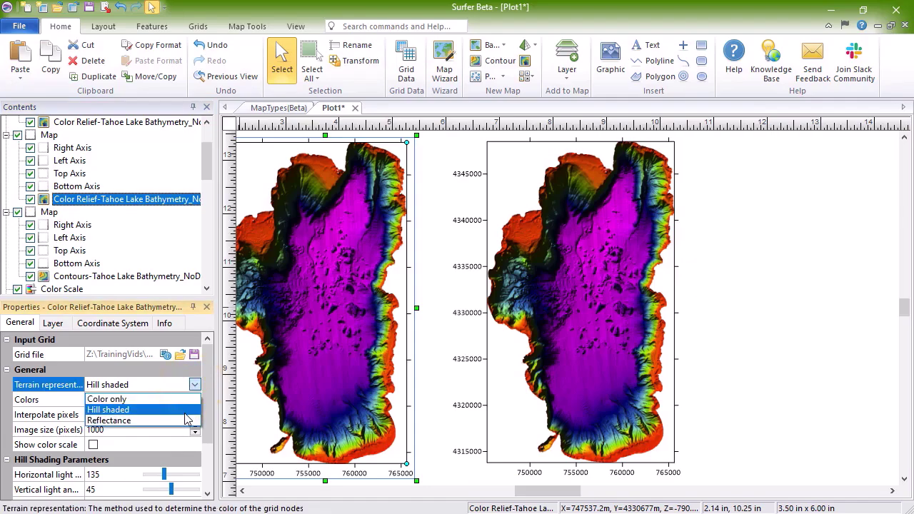
{"action": "left_click", "coordinate": [187, 420]}
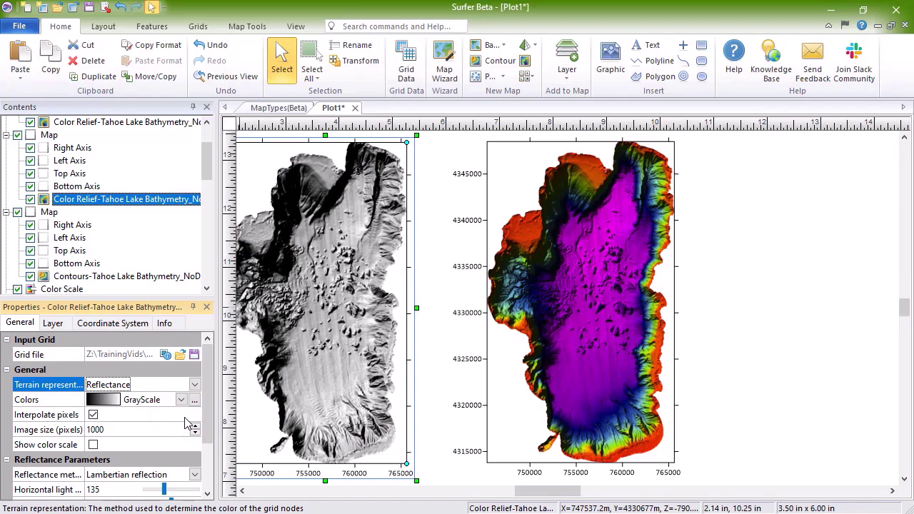
{"action": "key", "text": "ctrl+d"}
Break the Watershed layer out into its own map and zoom to fit it.
{"action": "left_click_drag", "start_coordinate": [205, 165], "coordinate": [205, 203]}
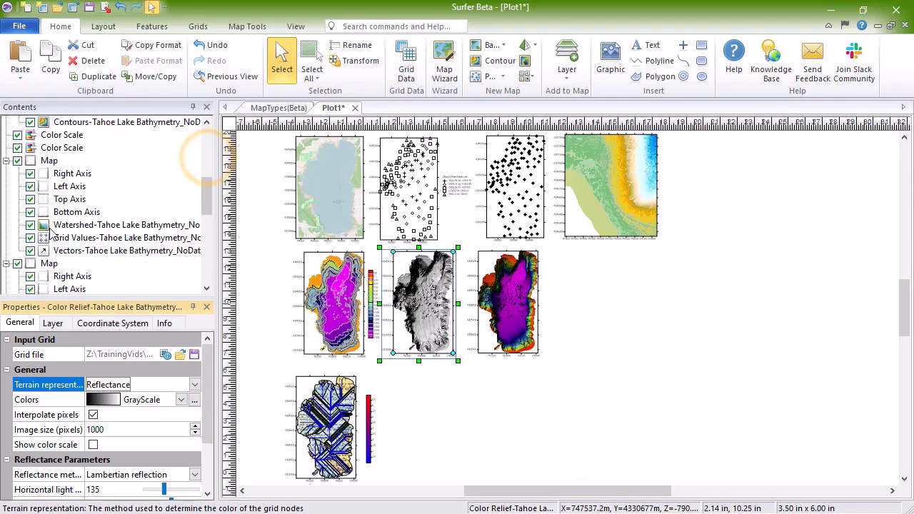
{"action": "right_click", "coordinate": [49, 227]}
{"action": "left_click", "coordinate": [150, 325]}
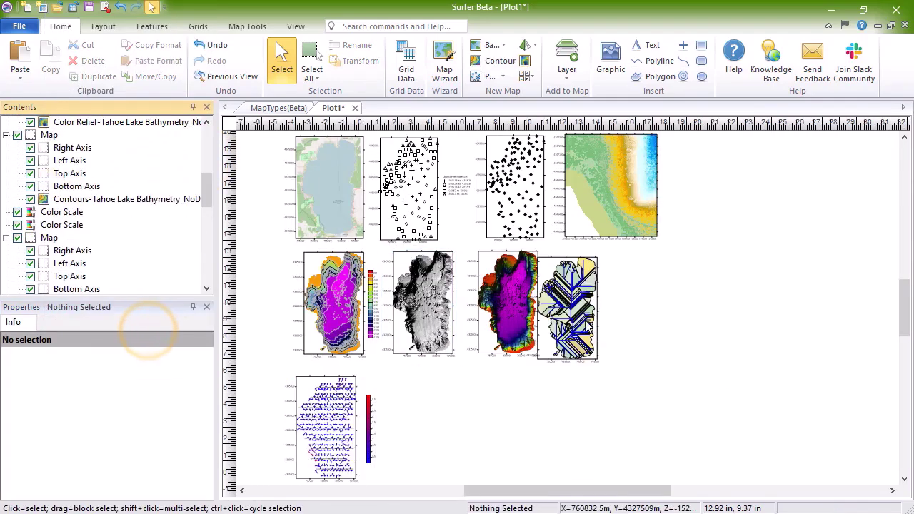
{"action": "key", "text": "ctrl+l"}
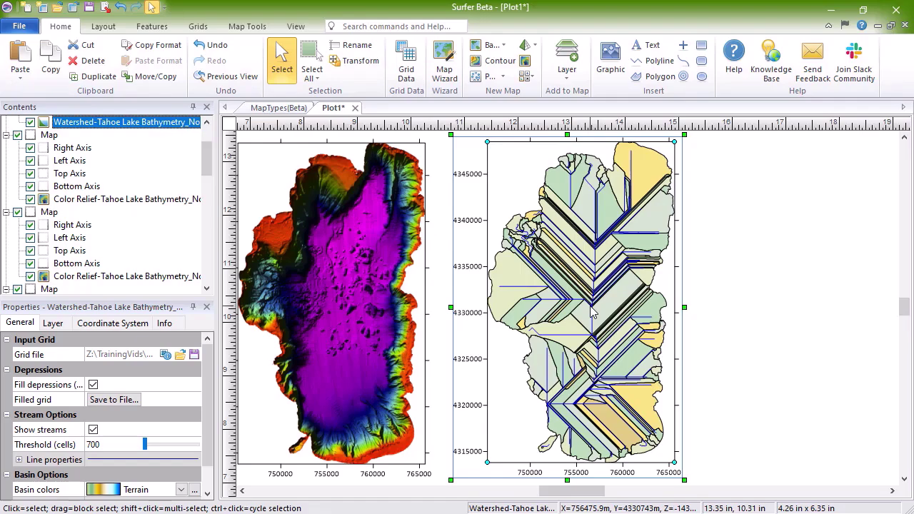
{"action": "scroll", "coordinate": [591, 312], "scroll_direction": "down", "scroll_amount": 1}
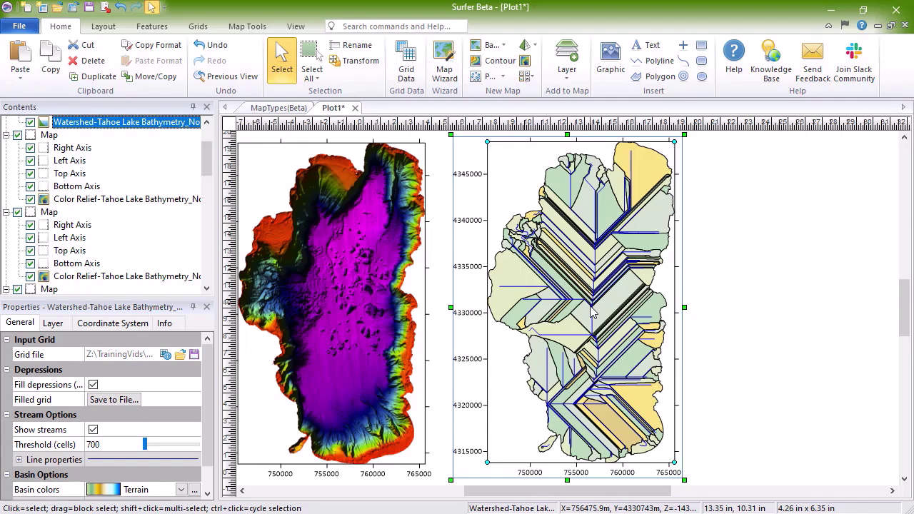
Break the Vectors layer into its own map and move it right of the watershed map.
{"action": "key", "text": "ctrl+d"}
{"action": "scroll", "coordinate": [108, 214], "scroll_direction": "down", "scroll_amount": 5}
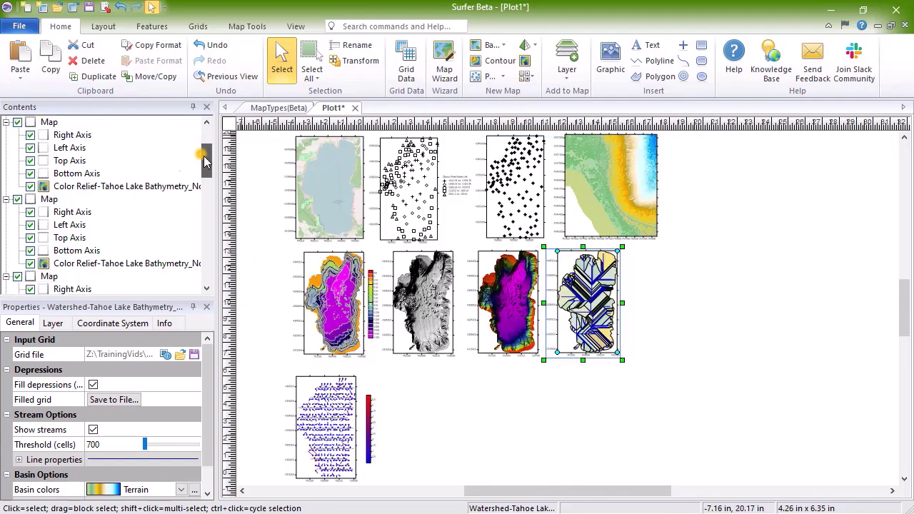
{"action": "left_click", "coordinate": [68, 161]}
{"action": "right_click", "coordinate": [68, 162]}
{"action": "left_click", "coordinate": [152, 325]}
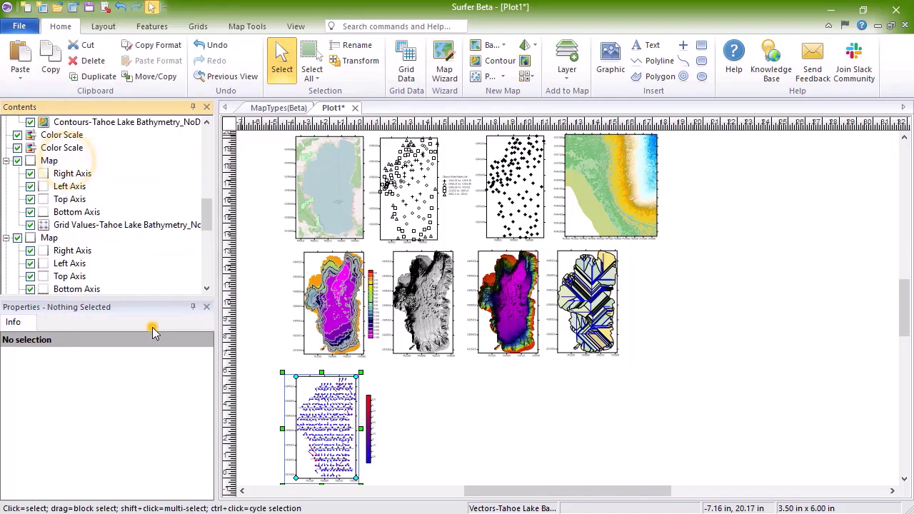
{"action": "left_click_drag", "start_coordinate": [554, 303], "coordinate": [651, 300]}
{"action": "key", "text": "ctrl+l"}
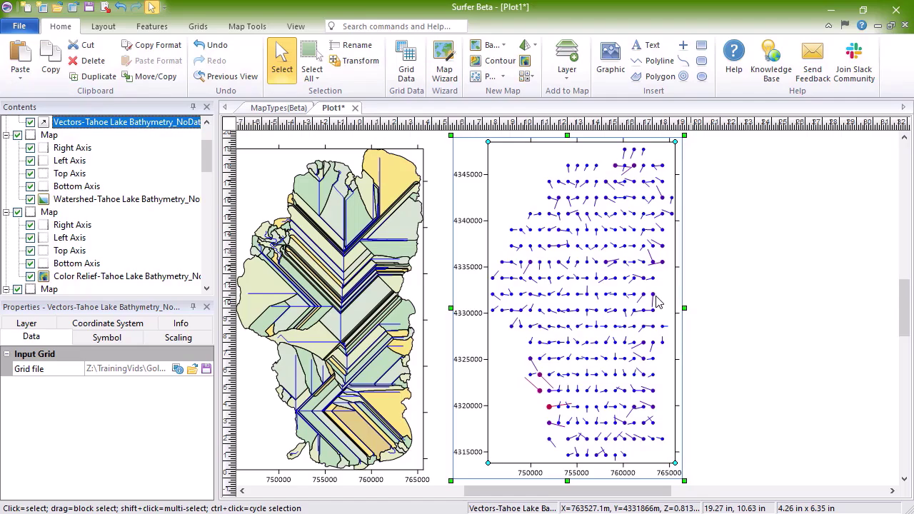
Set the lower grid values map's label format type to Fixed.
{"action": "key", "text": "ctrl+d"}
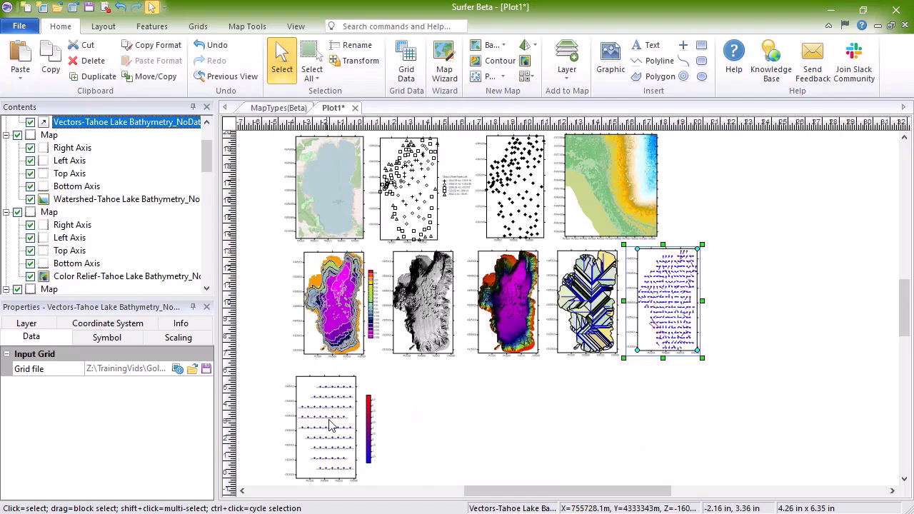
{"action": "left_click", "coordinate": [297, 432]}
{"action": "key", "text": "ctrl+l"}
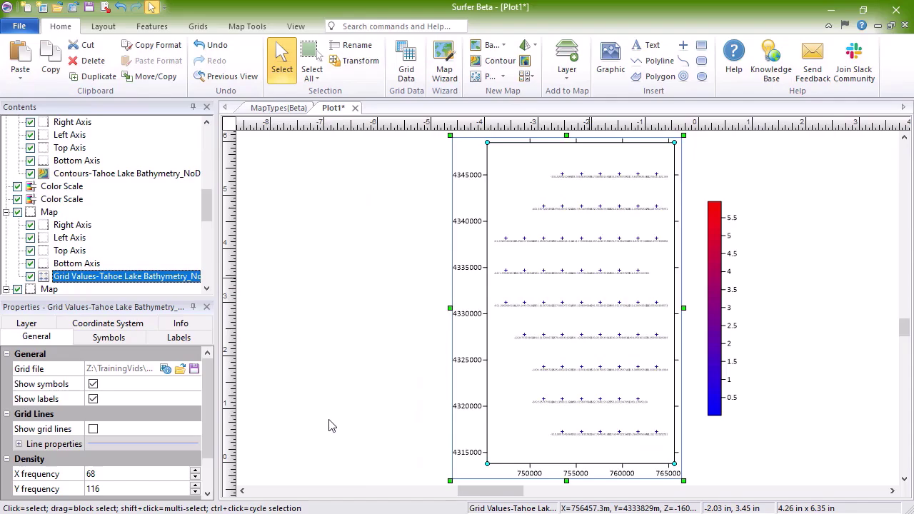
{"action": "left_click", "coordinate": [178, 337]}
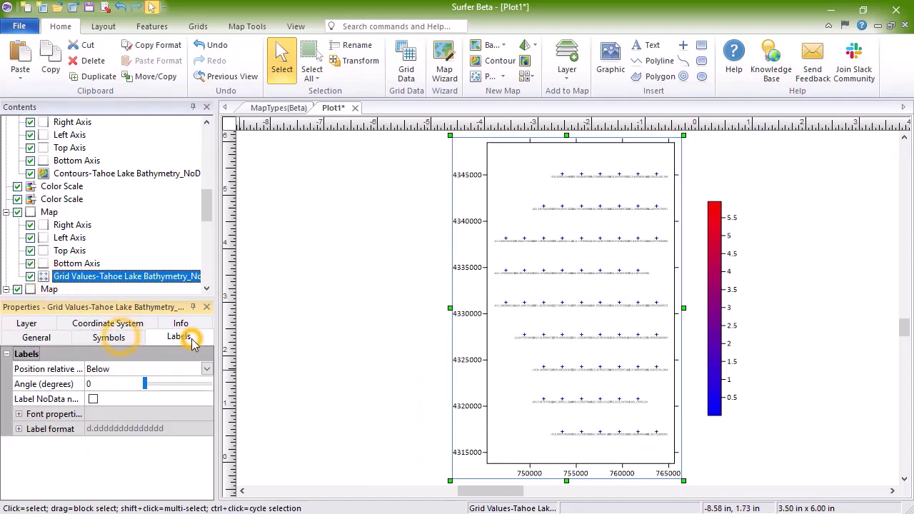
{"action": "left_click", "coordinate": [18, 428]}
{"action": "left_click", "coordinate": [194, 446]}
{"action": "left_click", "coordinate": [181, 461]}
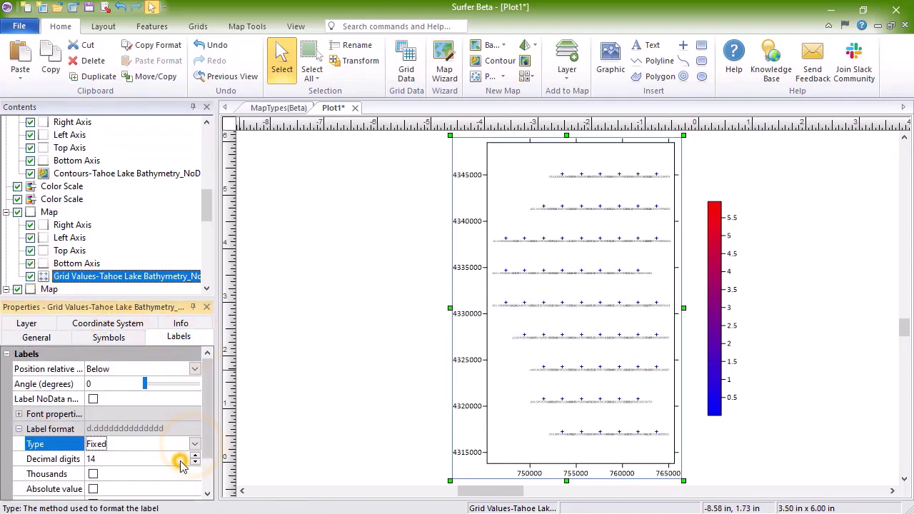
Set the grid values X and Y frequency to 50.
{"action": "left_click", "coordinate": [54, 338]}
{"action": "left_click", "coordinate": [109, 472]}
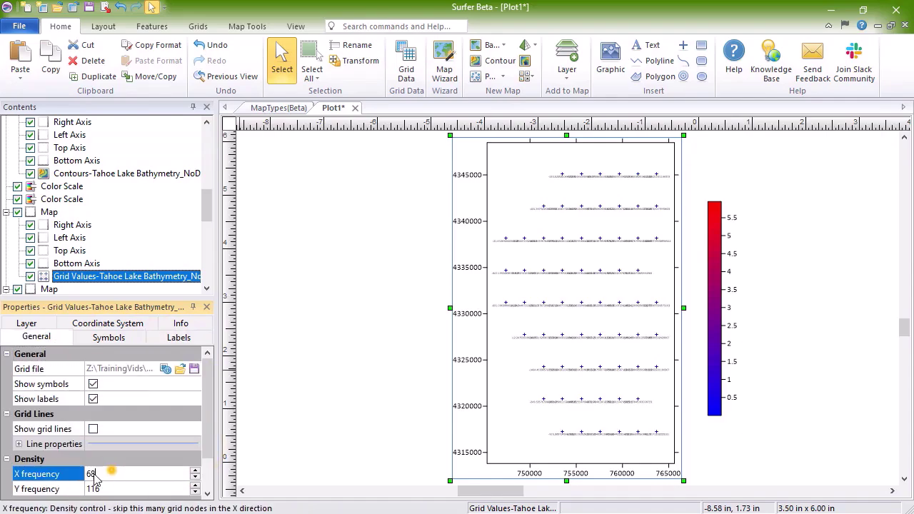
{"action": "type", "text": "50"}
{"action": "left_click", "coordinate": [70, 489]}
{"action": "type", "text": "50"}
{"action": "left_click", "coordinate": [151, 475]}
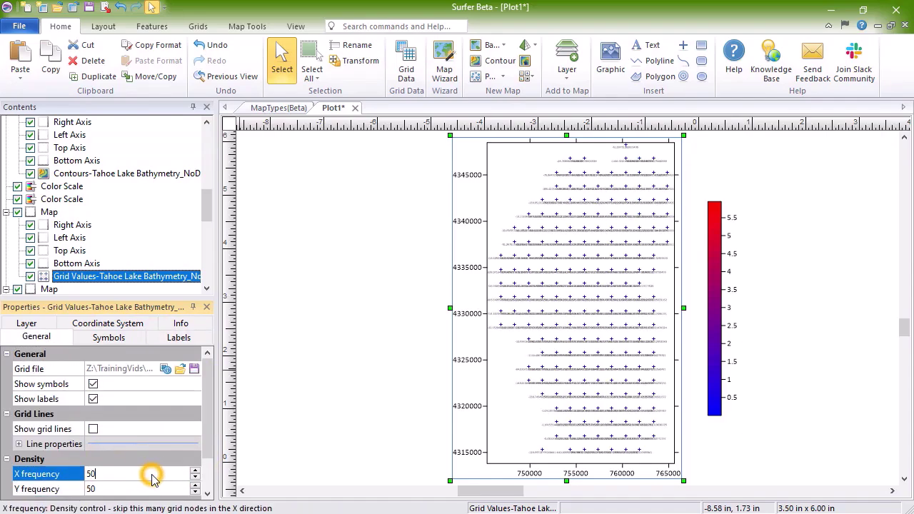
{"action": "left_click", "coordinate": [325, 441]}
{"action": "key", "text": "ctrl+d"}
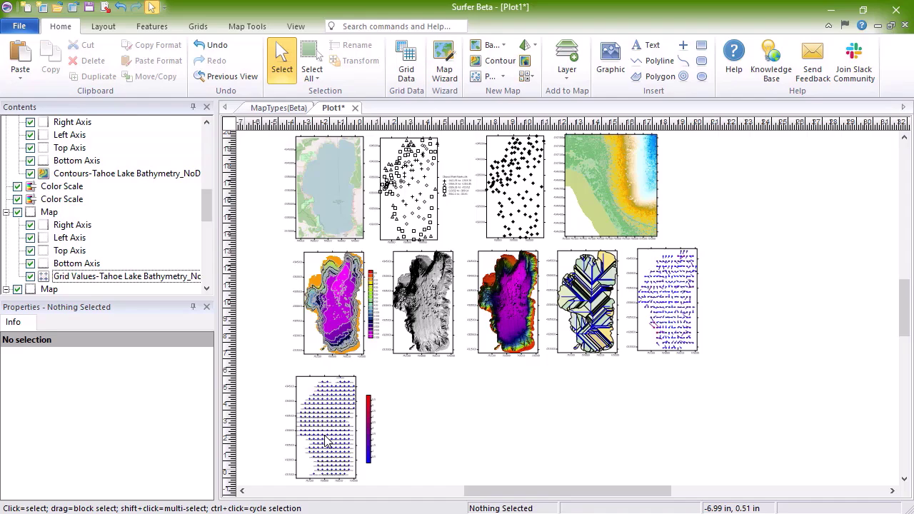
Duplicate the grey relief map and move the copy right of the bottom-left grid values map.
{"action": "left_click", "coordinate": [439, 299]}
{"action": "key", "text": "ctrl+d"}
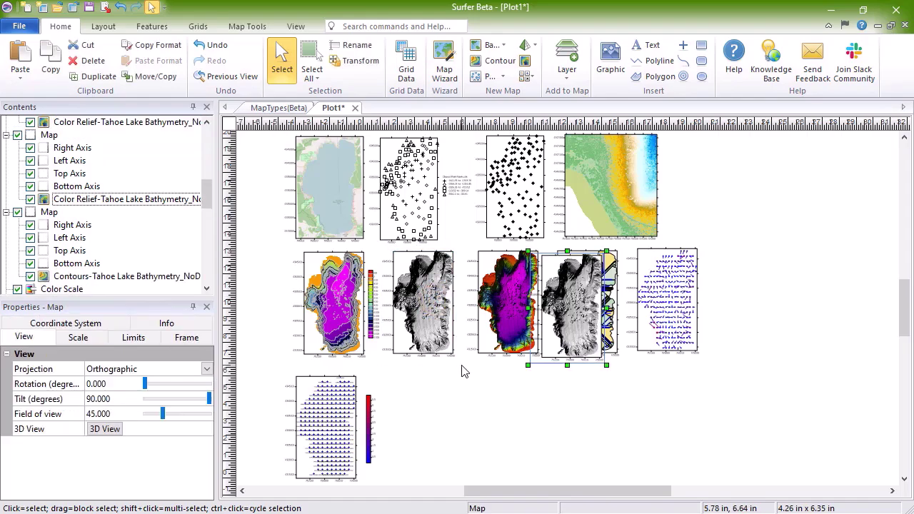
{"action": "left_click_drag", "start_coordinate": [546, 342], "coordinate": [420, 429]}
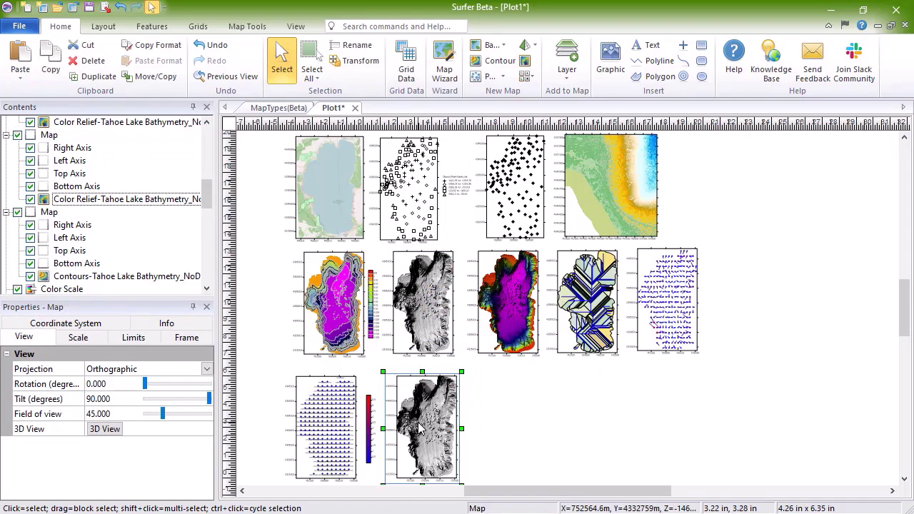
{"action": "key", "text": "ctrl+l"}
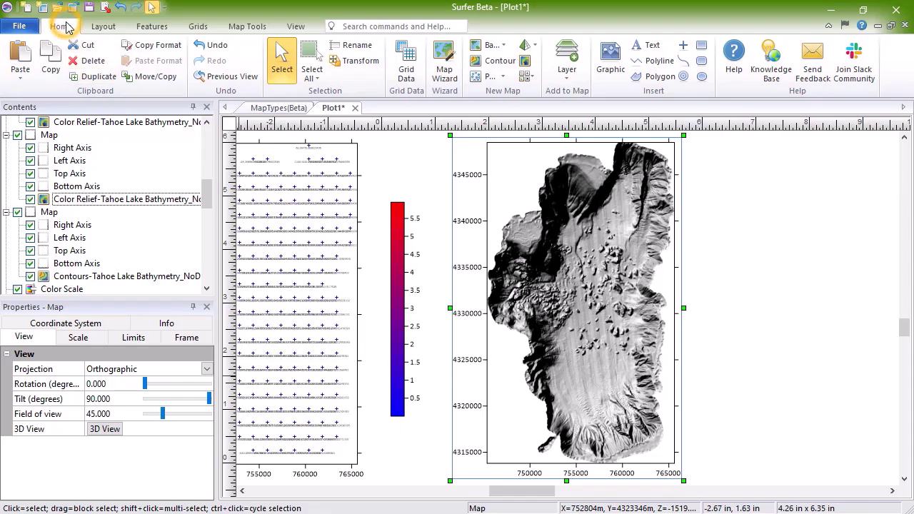
Add a viewshed layer to the copy with its observer in the lake's northwest.
{"action": "left_click", "coordinate": [576, 74]}
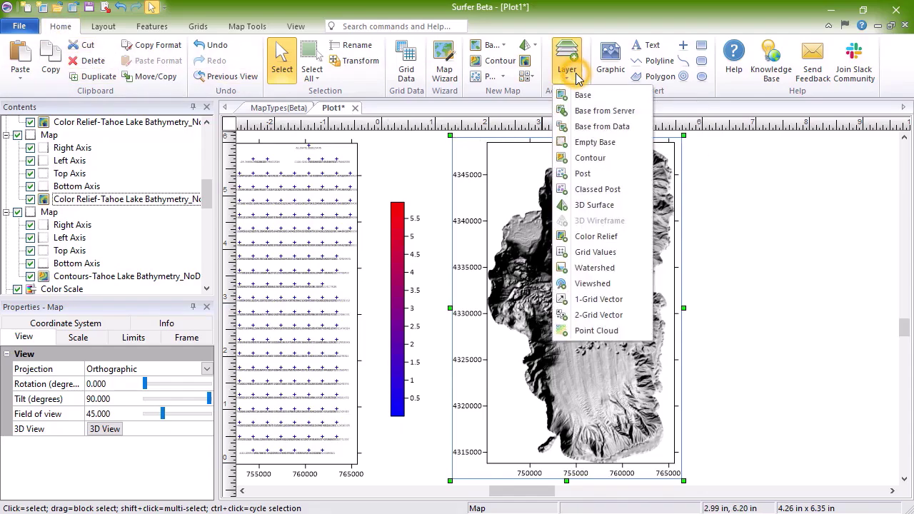
{"action": "left_click", "coordinate": [631, 283]}
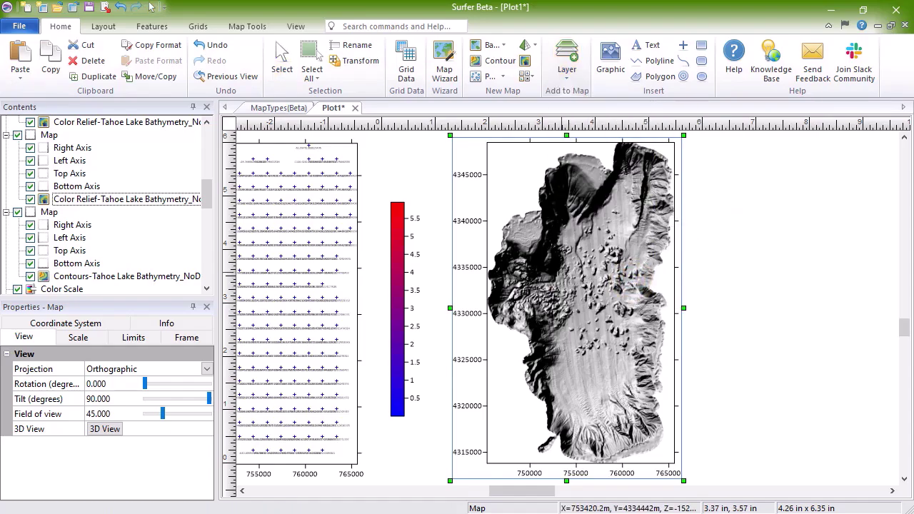
{"action": "left_click", "coordinate": [547, 250]}
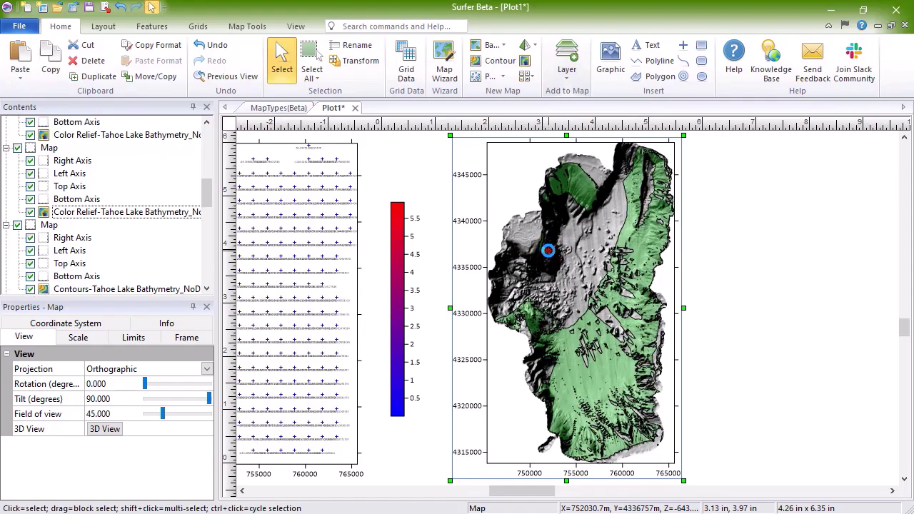
{"action": "key", "text": "ctrl+d"}
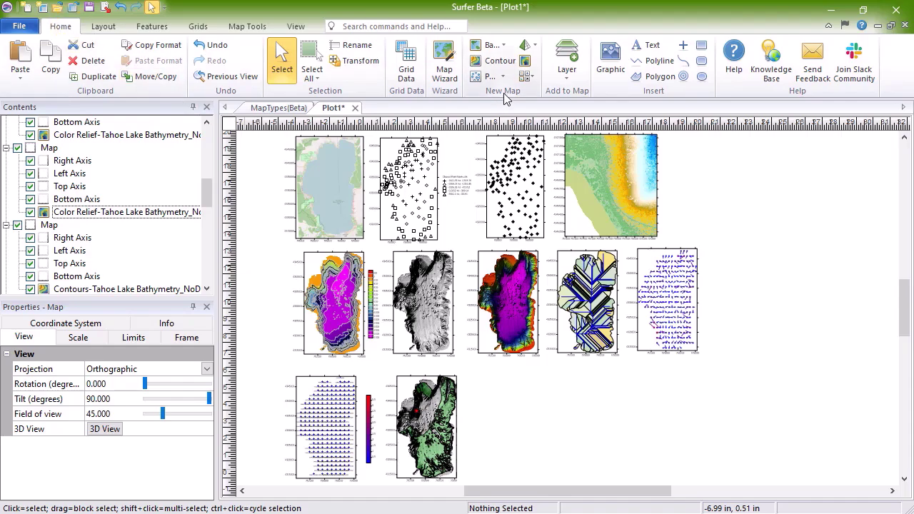
Create a 3D Wireframe map from the Tahoe Lake Bathymetry_NoData_resampled grid.
{"action": "left_click", "coordinate": [538, 46]}
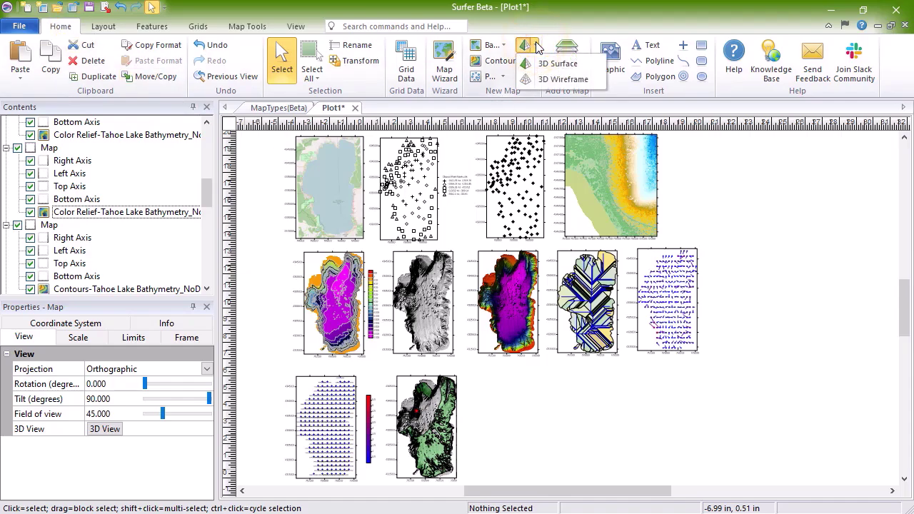
{"action": "left_click", "coordinate": [584, 79]}
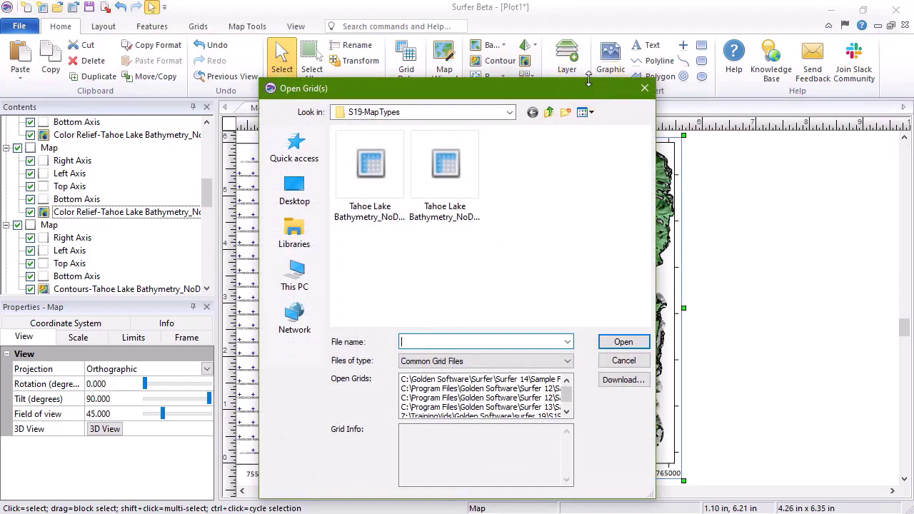
{"action": "left_click", "coordinate": [457, 182]}
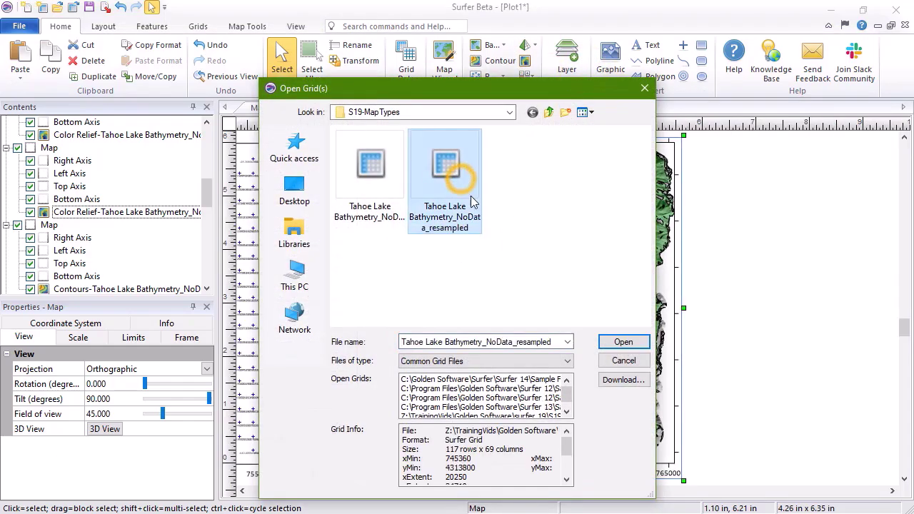
{"action": "left_click", "coordinate": [634, 344]}
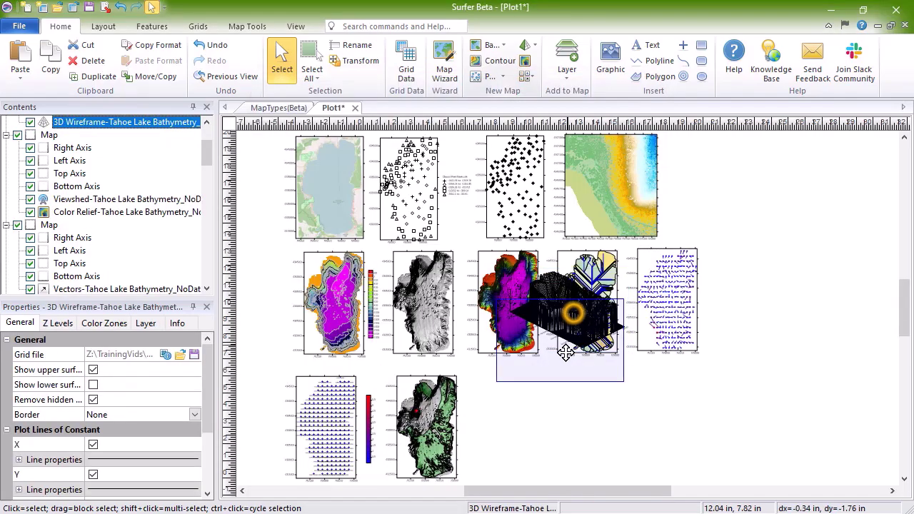
{"action": "key", "text": "ctrl+l"}
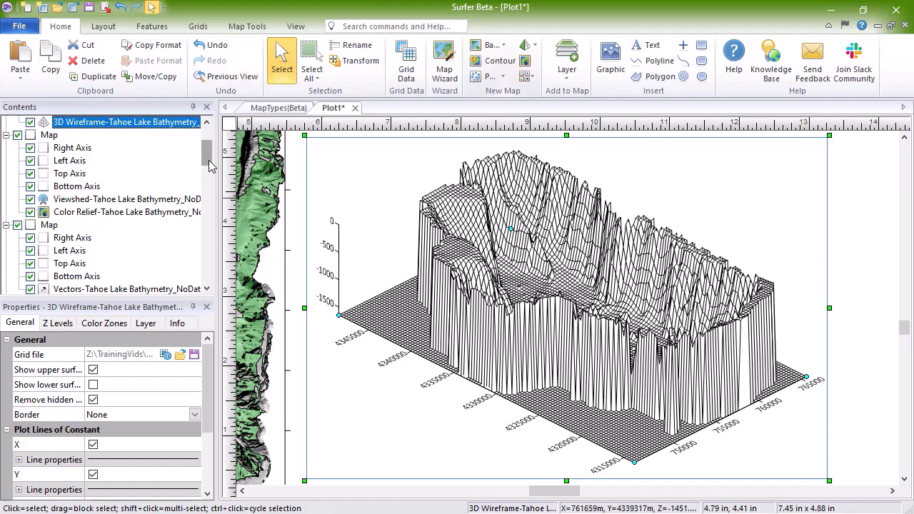
Change the wireframe view's rotation from 45 to 38 and tilt from 30 to 59.
{"action": "left_click_drag", "start_coordinate": [209, 160], "coordinate": [208, 148]}
{"action": "left_click", "coordinate": [31, 122]}
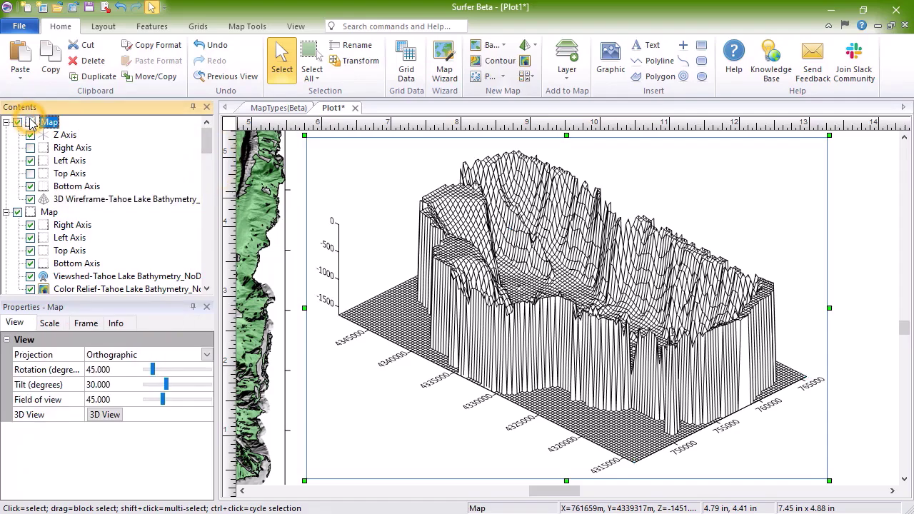
{"action": "left_click", "coordinate": [114, 369]}
{"action": "type", "text": "38"}
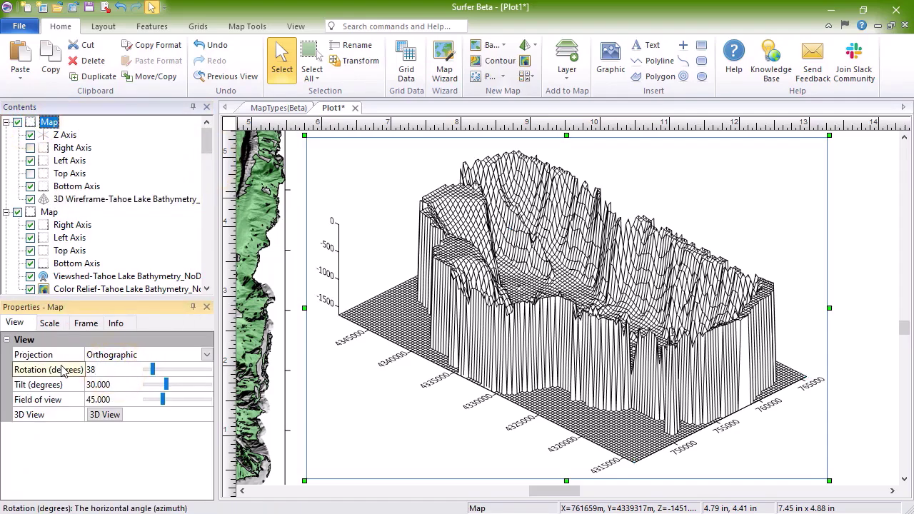
{"action": "left_click", "coordinate": [120, 385]}
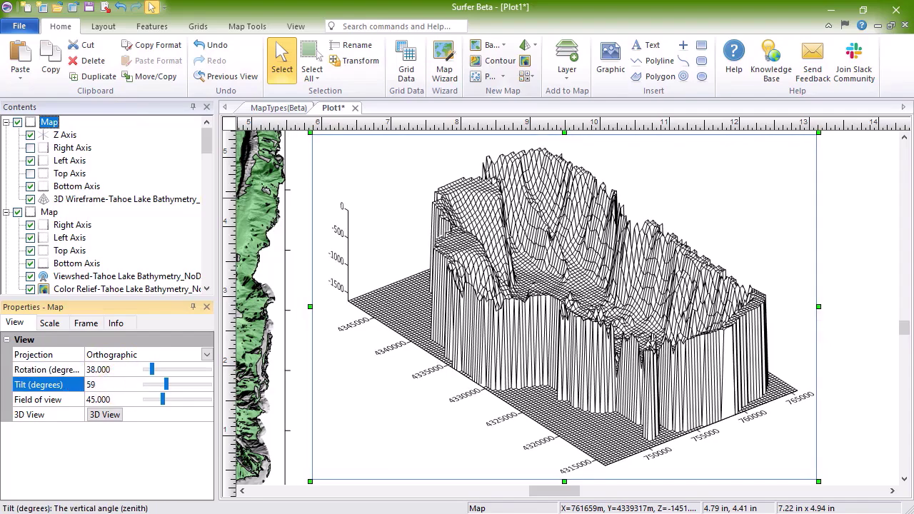
{"action": "type", "text": "59"}
{"action": "left_click", "coordinate": [120, 386]}
{"action": "left_click", "coordinate": [125, 370]}
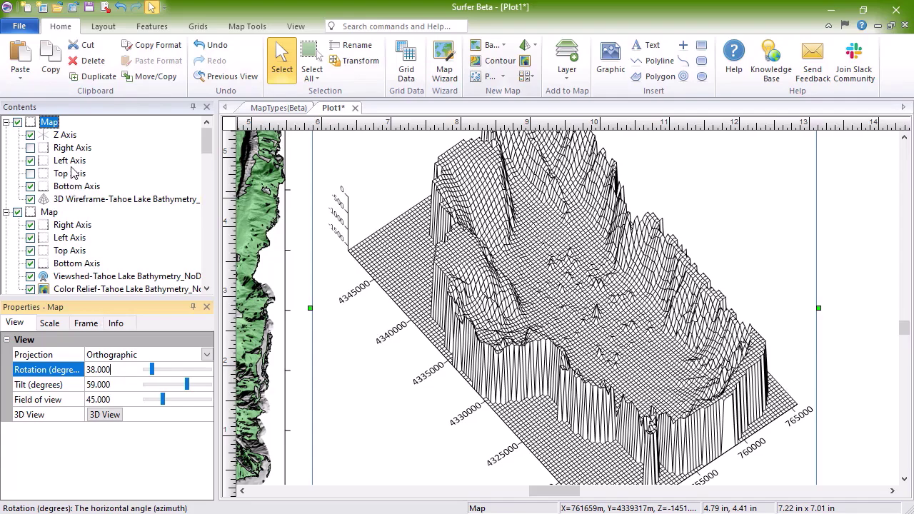
Create a 3D Surface map from Tahoe Lake Bathymetry_NoData and place it at the page's lower right.
{"action": "left_click", "coordinate": [62, 25]}
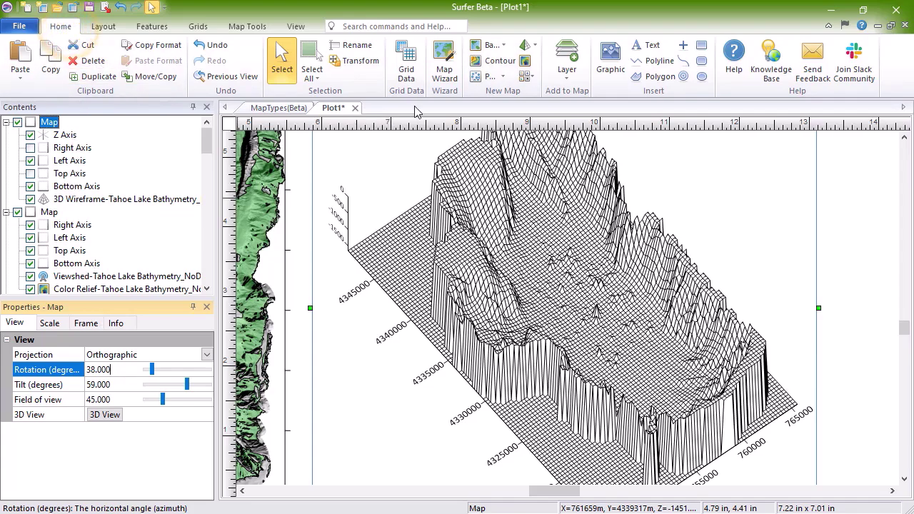
{"action": "left_click", "coordinate": [534, 45]}
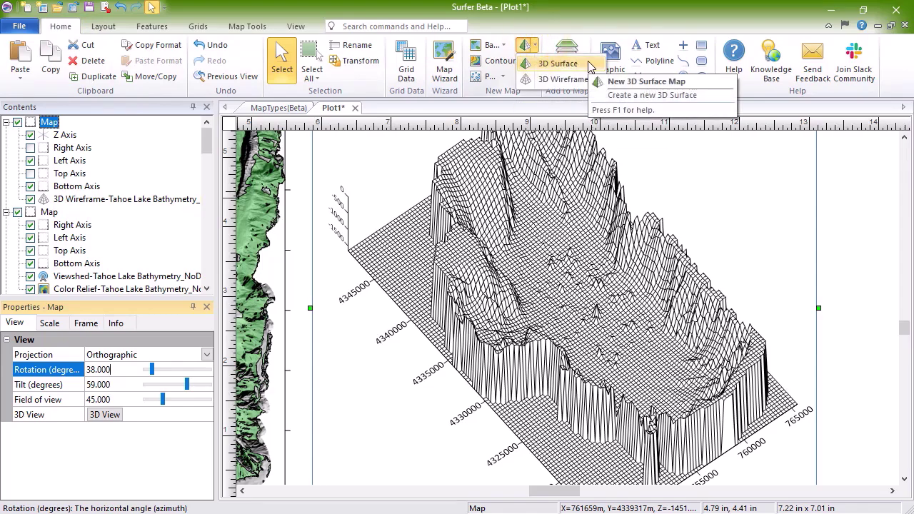
{"action": "left_click", "coordinate": [589, 66]}
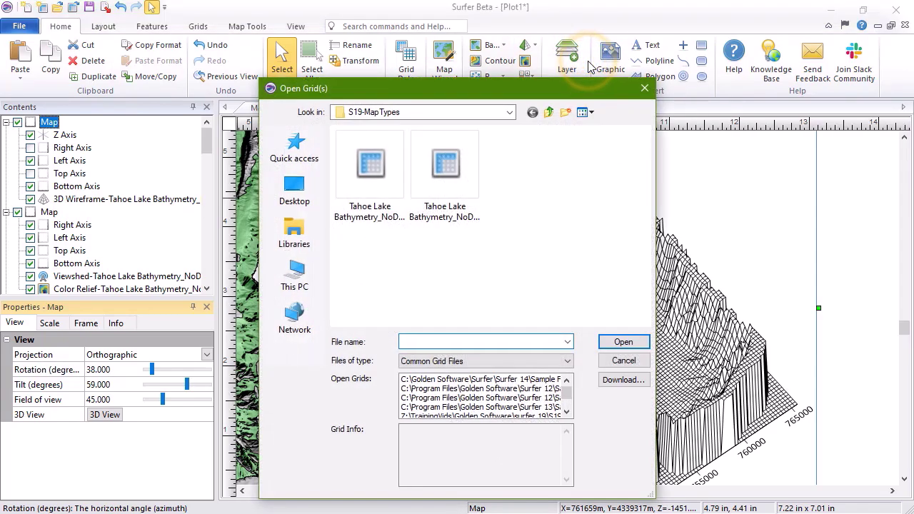
{"action": "left_click", "coordinate": [373, 158]}
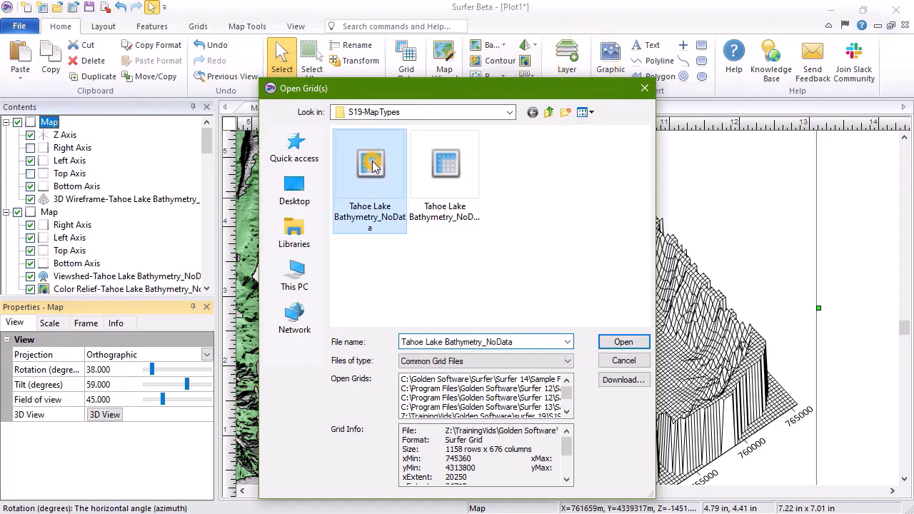
{"action": "left_click", "coordinate": [636, 342]}
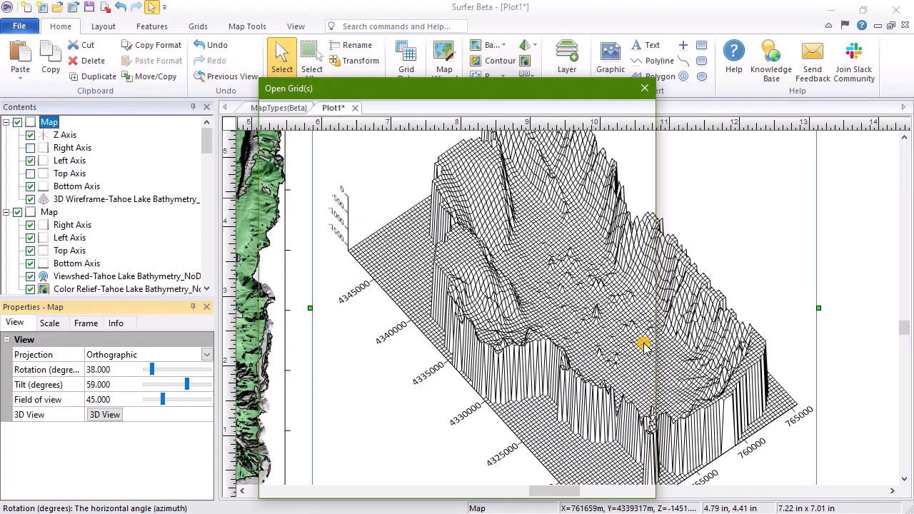
{"action": "left_click_drag", "start_coordinate": [636, 384], "coordinate": [667, 406]}
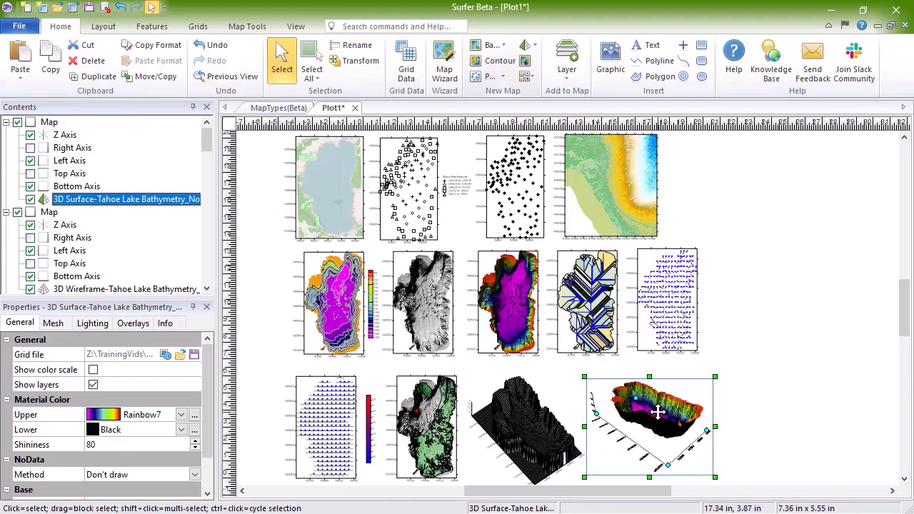
{"action": "key", "text": "ctrl+l"}
Set the surface map's rotation to 38, tilt to 59 and projection to Orthographic.
{"action": "left_click", "coordinate": [44, 122]}
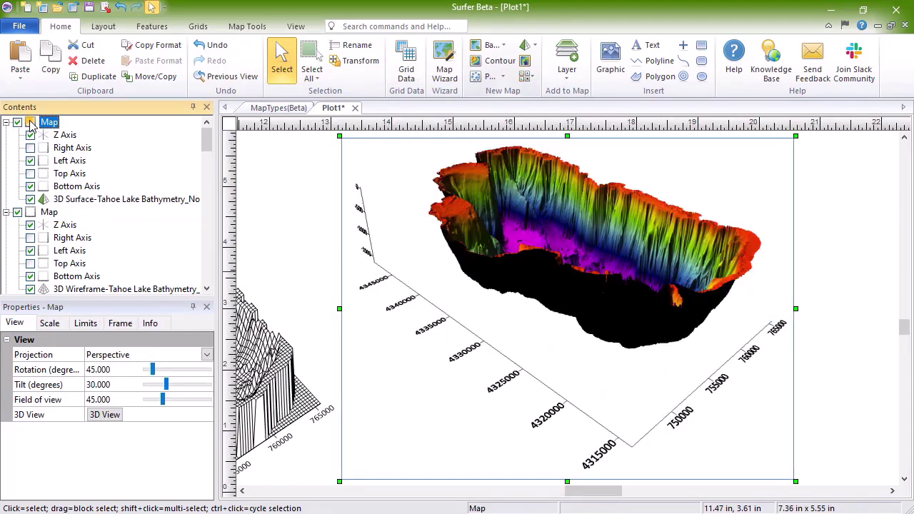
{"action": "left_click", "coordinate": [100, 370]}
{"action": "type", "text": "38"}
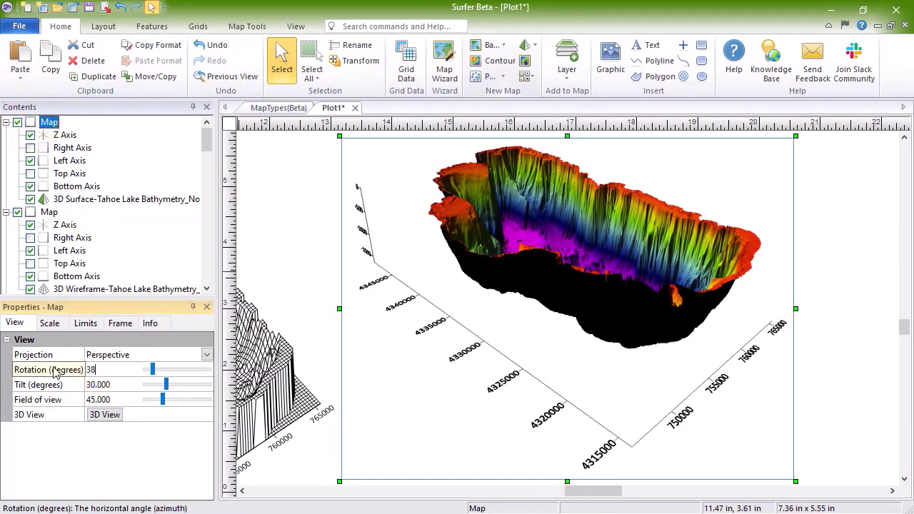
{"action": "left_click", "coordinate": [103, 384]}
{"action": "type", "text": "59"}
{"action": "left_click", "coordinate": [117, 369]}
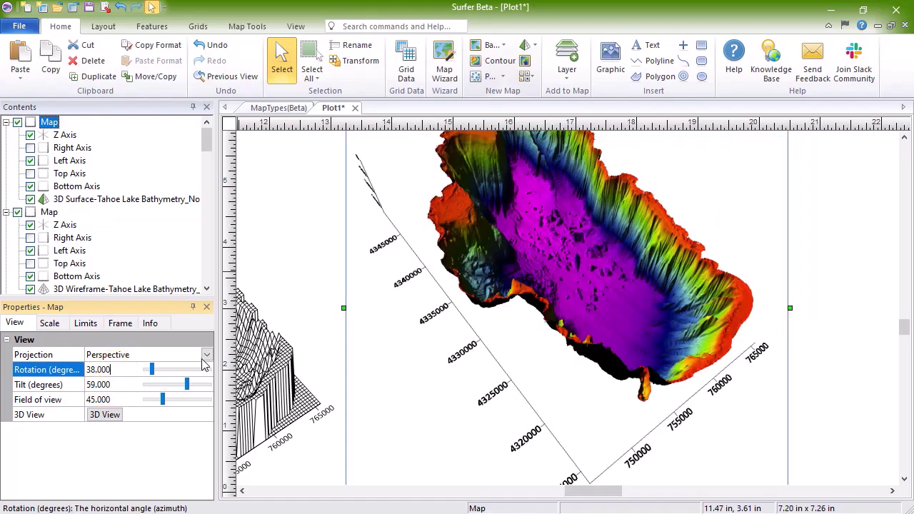
{"action": "left_click", "coordinate": [207, 355]}
{"action": "left_click", "coordinate": [187, 378]}
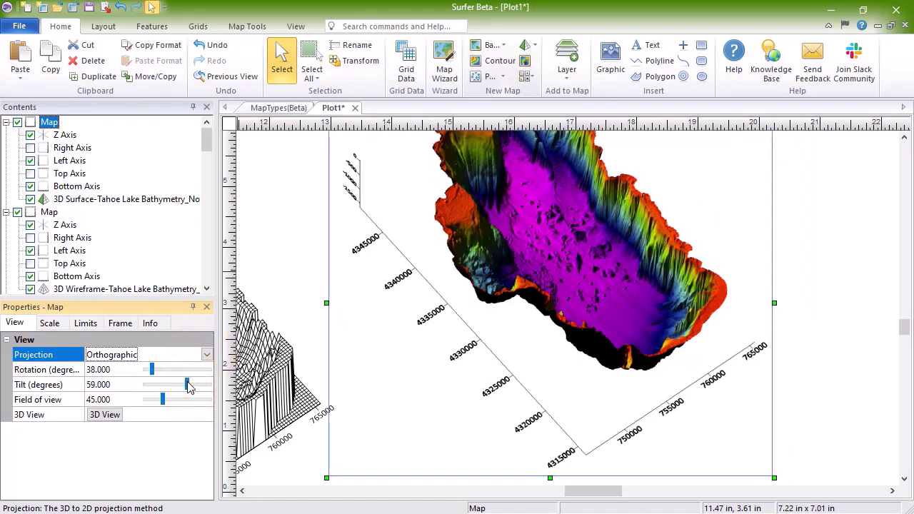
{"action": "key", "text": "ctrl+d"}
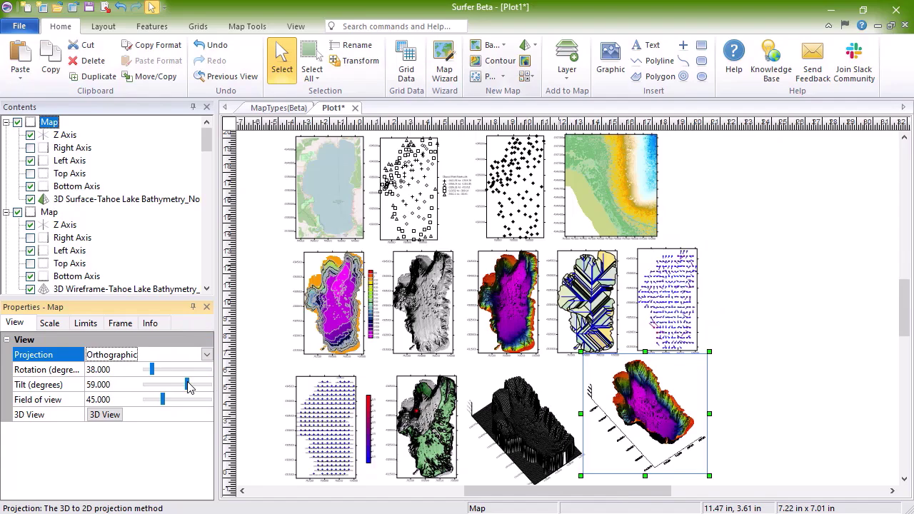
{"action": "left_click_drag", "start_coordinate": [205, 140], "coordinate": [203, 229]}
Convert the Tahoe Lake contour layer to a Color Relief layer.
{"action": "left_click", "coordinate": [43, 213]}
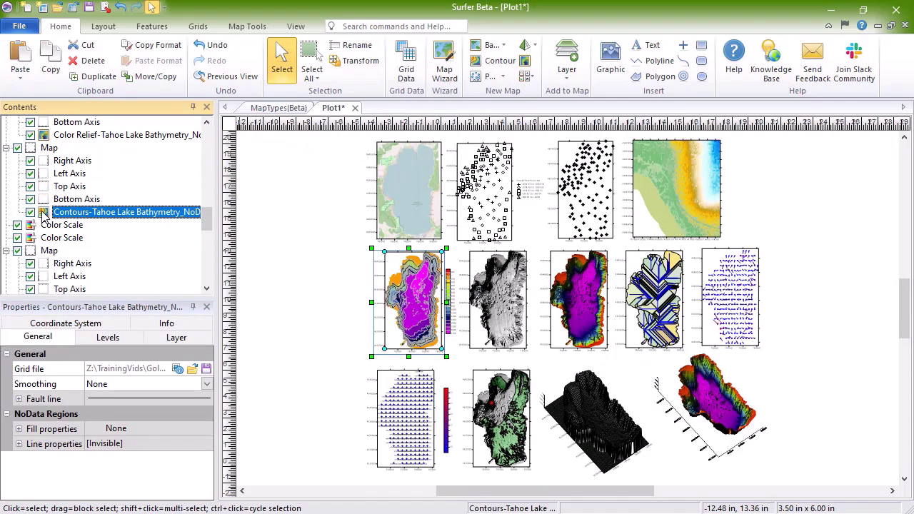
{"action": "left_click", "coordinate": [257, 29]}
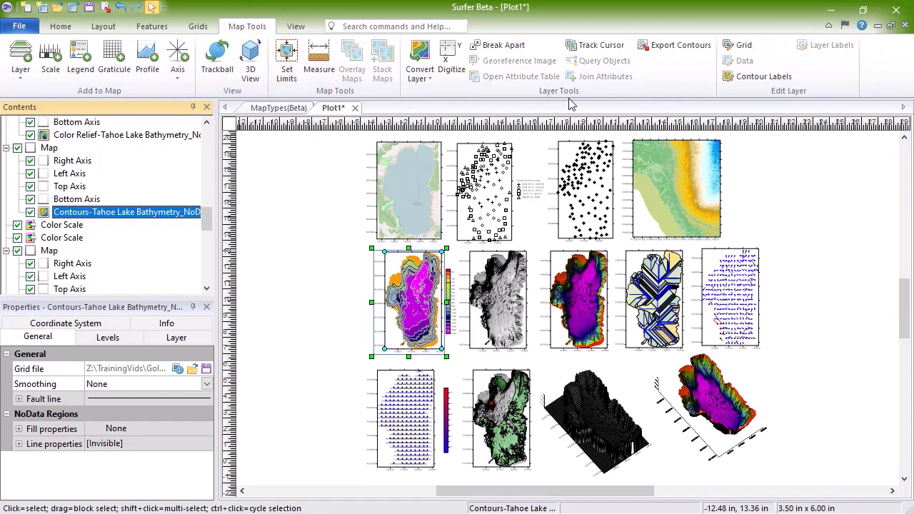
{"action": "left_click", "coordinate": [419, 75]}
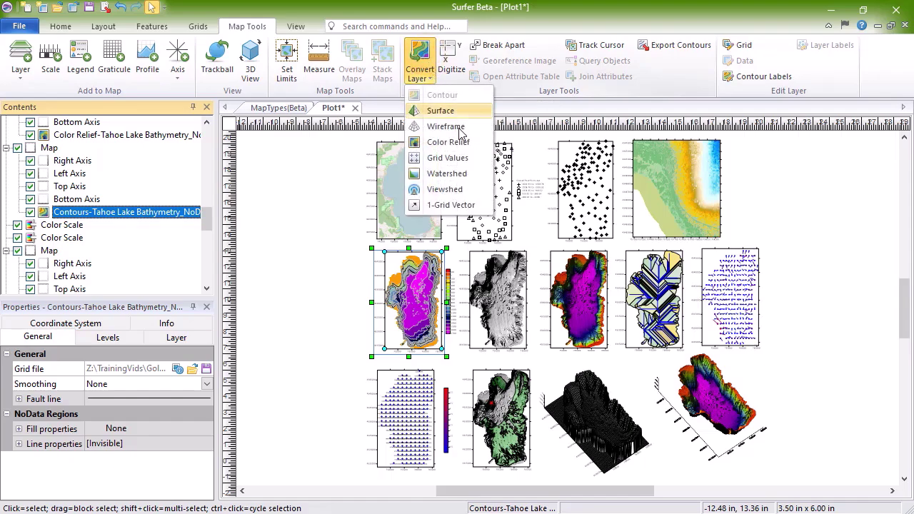
{"action": "left_click", "coordinate": [449, 142]}
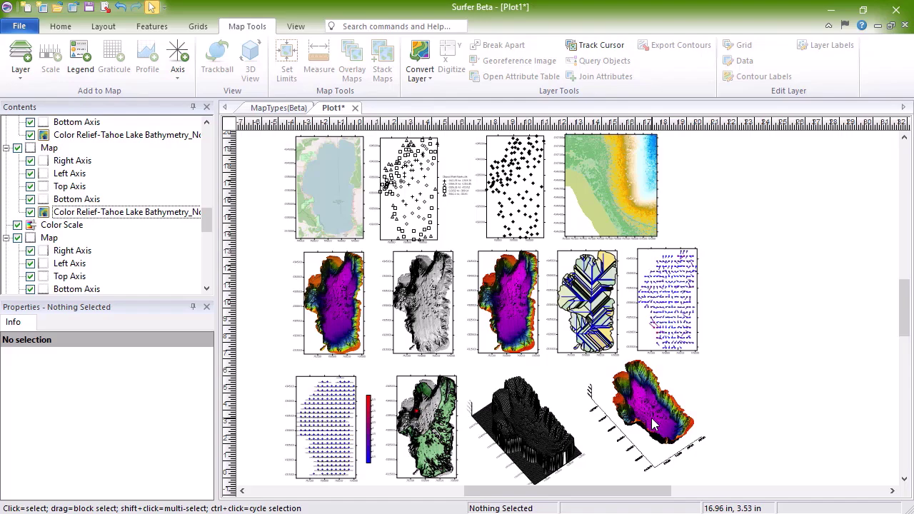
Open the watershed map in a 3D View and rotate the lake surface to a side view.
{"action": "key", "text": "Tab"}
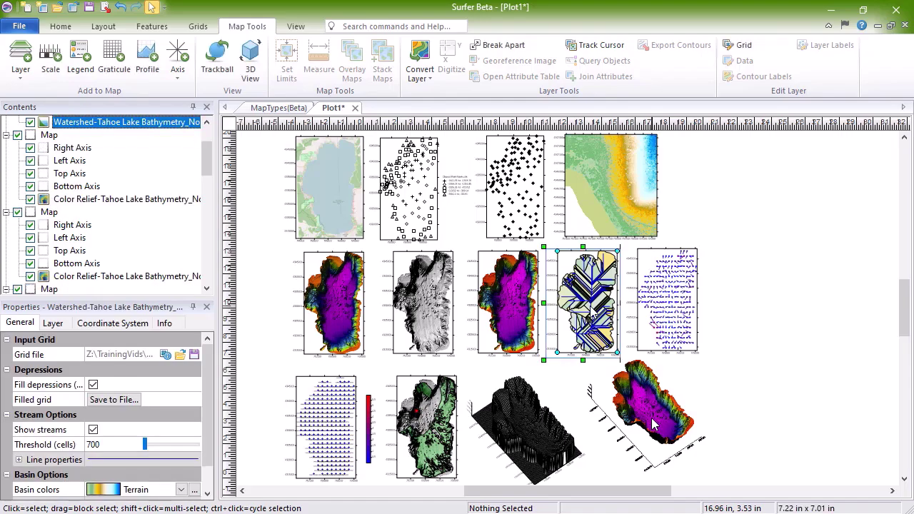
{"action": "left_click", "coordinate": [254, 27]}
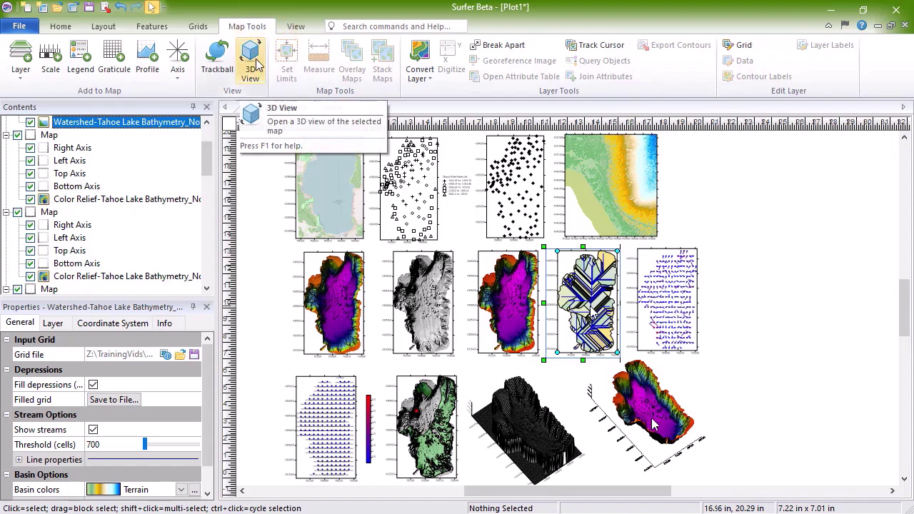
{"action": "left_click", "coordinate": [256, 64]}
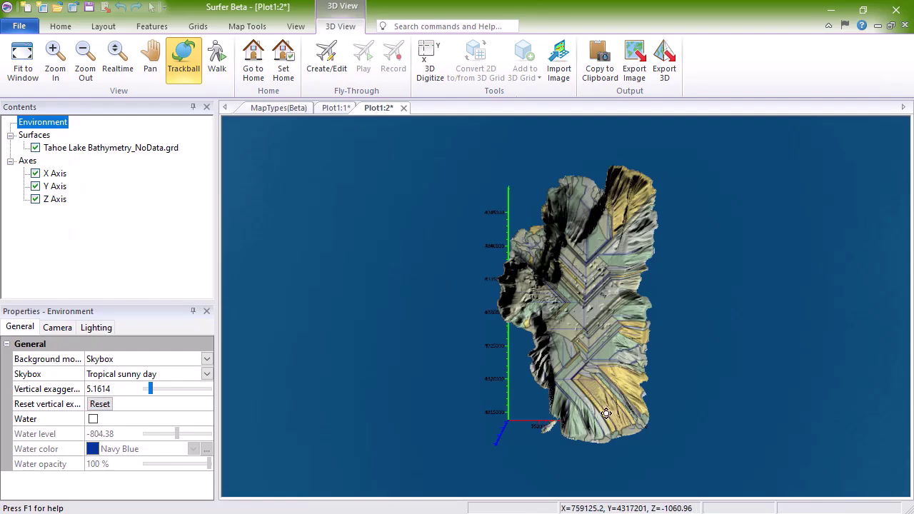
{"action": "left_click_drag", "start_coordinate": [612, 423], "coordinate": [453, 308]}
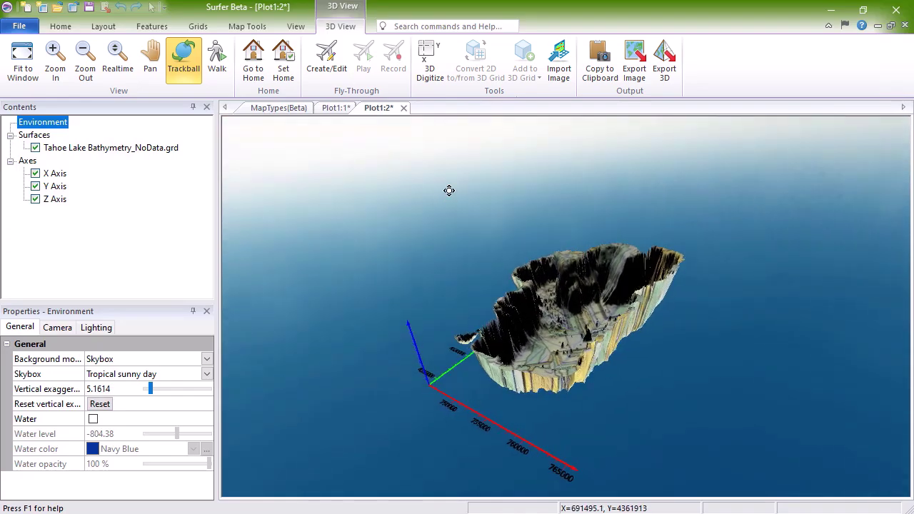